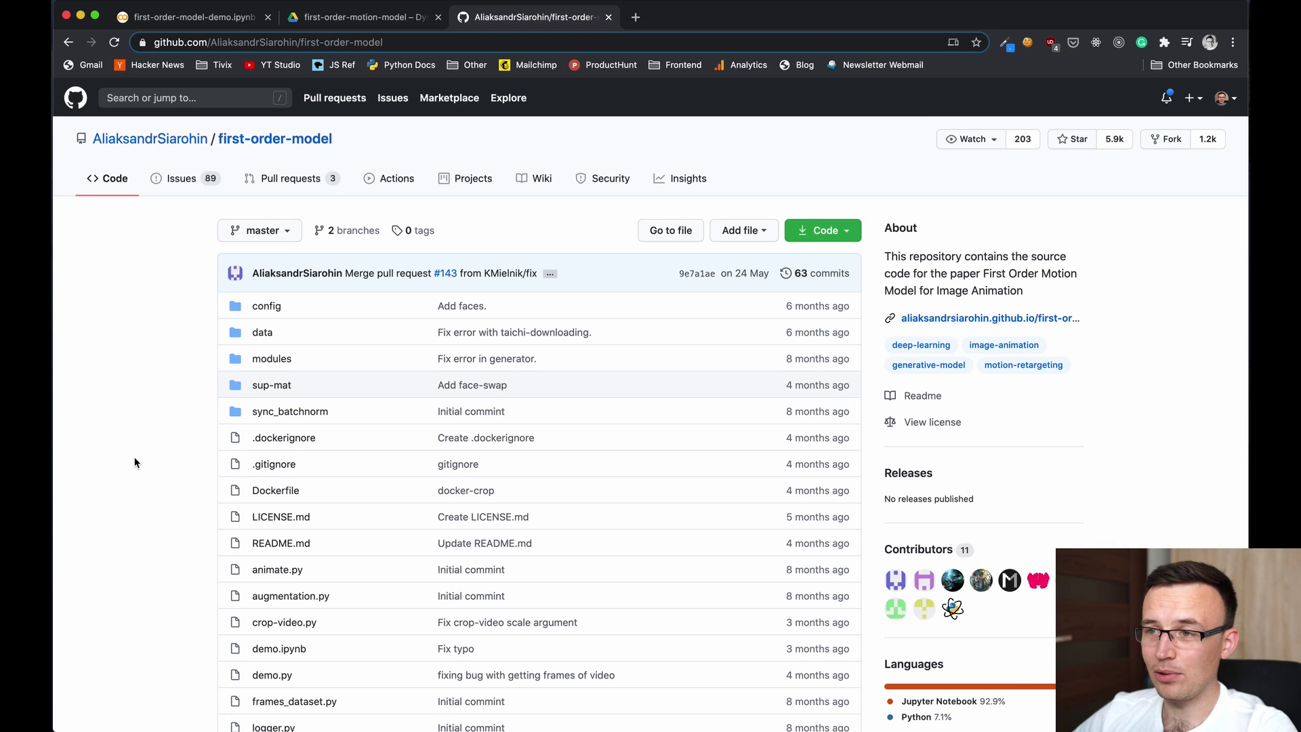
{"action": "scroll", "coordinate": [134, 459], "scroll_direction": "down", "scroll_amount": 1}
{"action": "scroll", "coordinate": [134, 458], "scroll_direction": "down", "scroll_amount": 2}
{"action": "scroll", "coordinate": [134, 459], "scroll_direction": "down", "scroll_amount": 8}
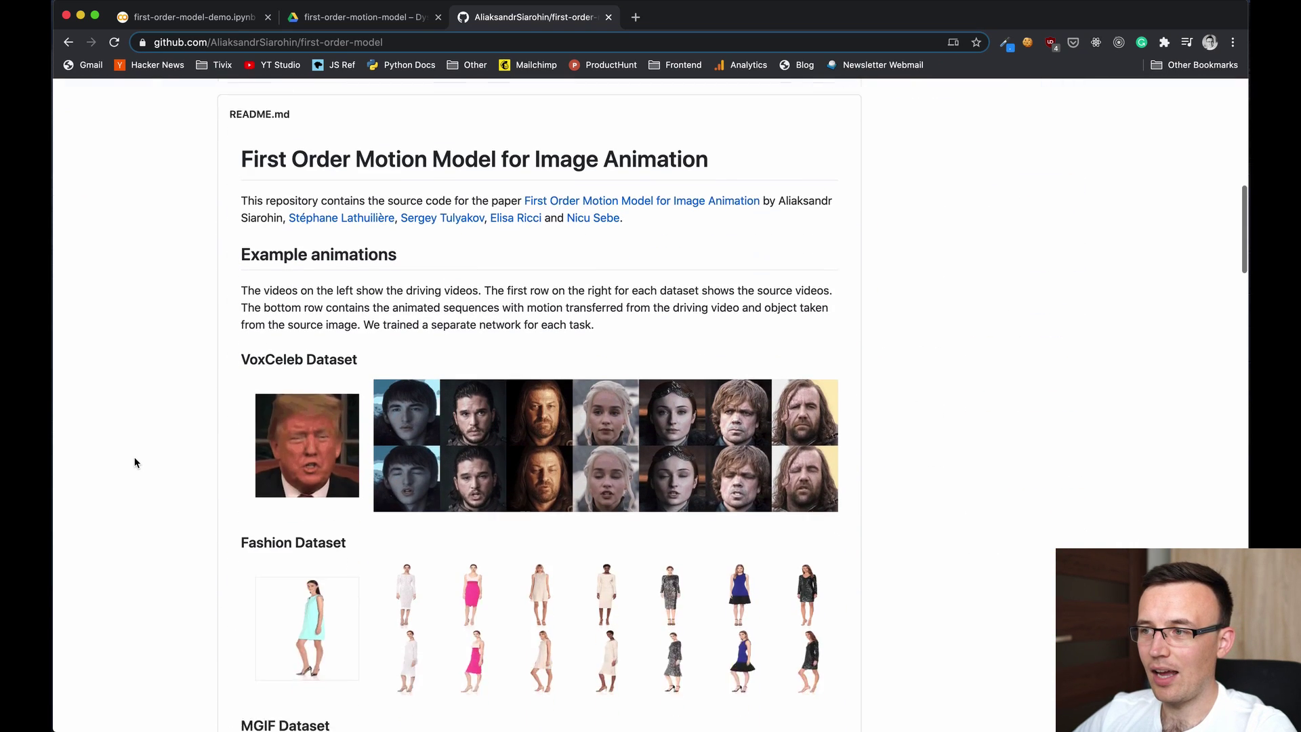
{"action": "scroll", "coordinate": [135, 463], "scroll_direction": "down", "scroll_amount": 1}
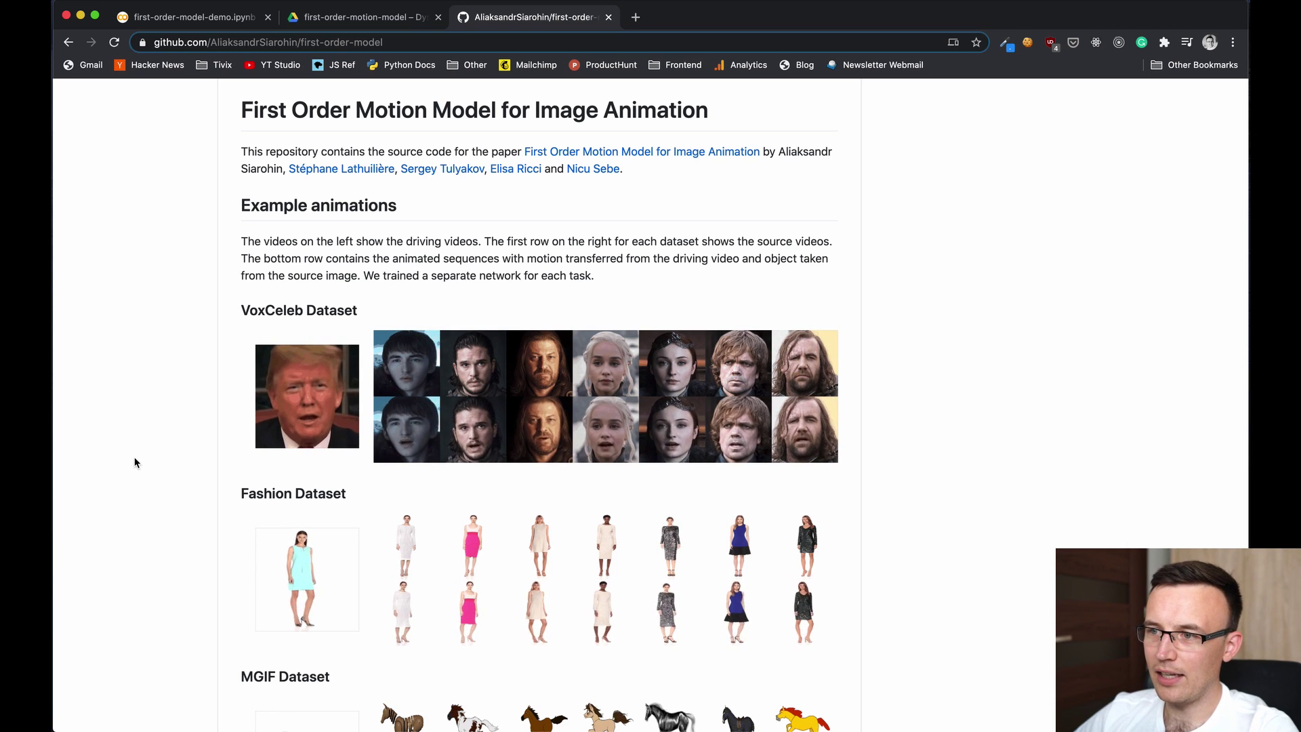
{"action": "scroll", "coordinate": [135, 460], "scroll_direction": "down", "scroll_amount": 5}
{"action": "scroll", "coordinate": [135, 459], "scroll_direction": "down", "scroll_amount": 4}
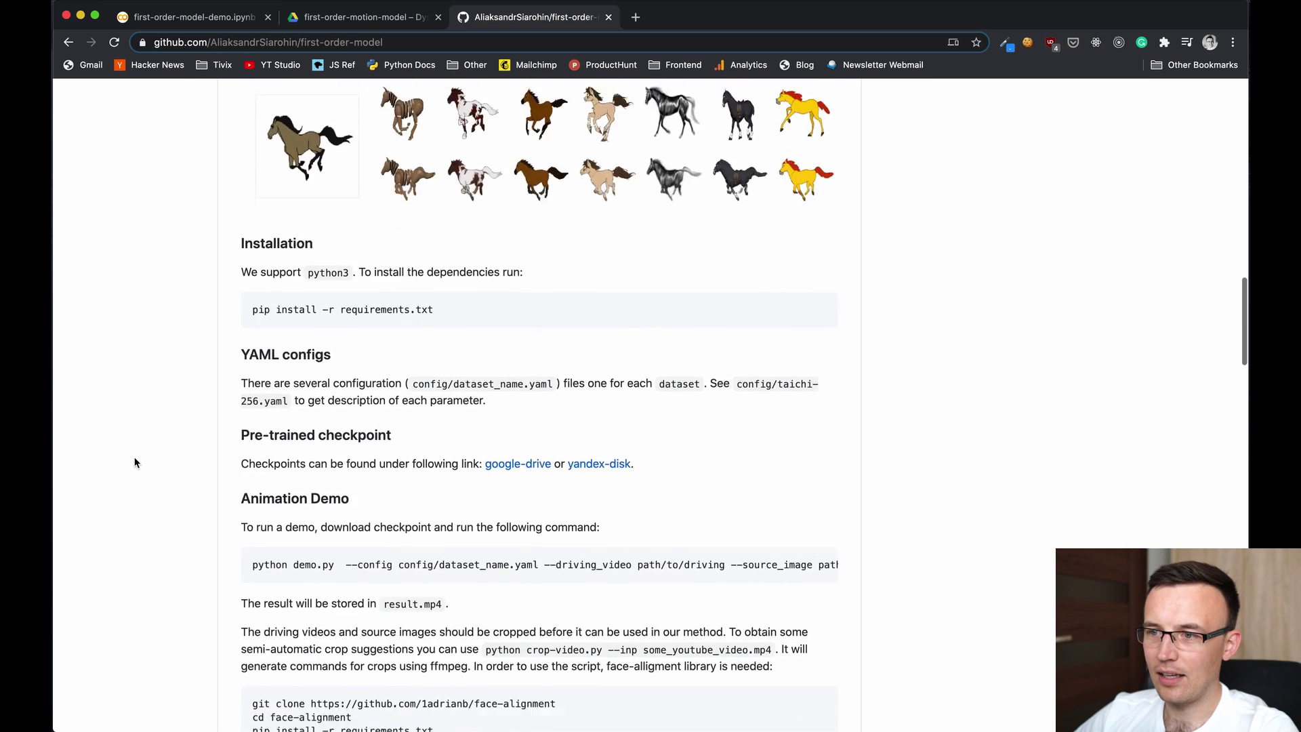
{"action": "scroll", "coordinate": [135, 463], "scroll_direction": "down", "scroll_amount": 5}
{"action": "scroll", "coordinate": [135, 462], "scroll_direction": "down", "scroll_amount": 10}
{"action": "scroll", "coordinate": [134, 463], "scroll_direction": "down", "scroll_amount": 2}
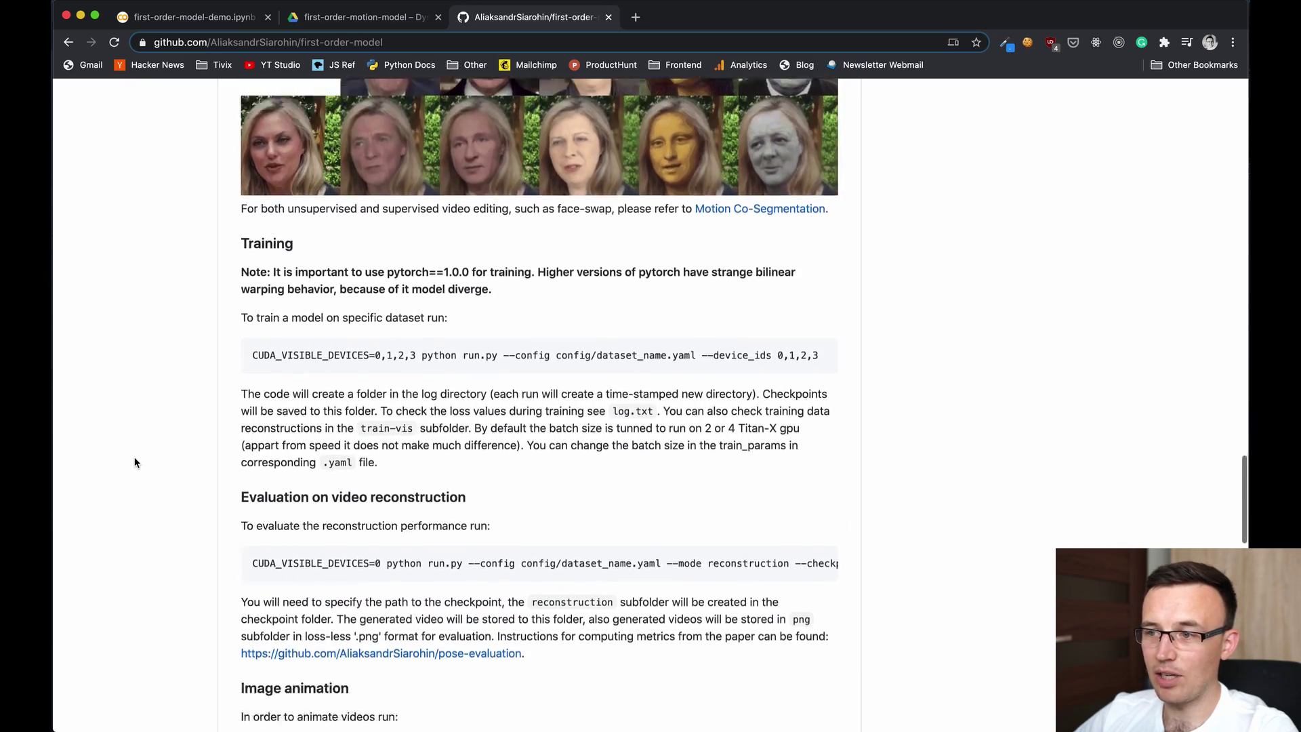
{"action": "scroll", "coordinate": [134, 463], "scroll_direction": "down", "scroll_amount": 9}
{"action": "scroll", "coordinate": [134, 462], "scroll_direction": "down", "scroll_amount": 4}
{"action": "scroll", "coordinate": [134, 463], "scroll_direction": "down", "scroll_amount": 2}
{"action": "scroll", "coordinate": [134, 463], "scroll_direction": "up", "scroll_amount": 3}
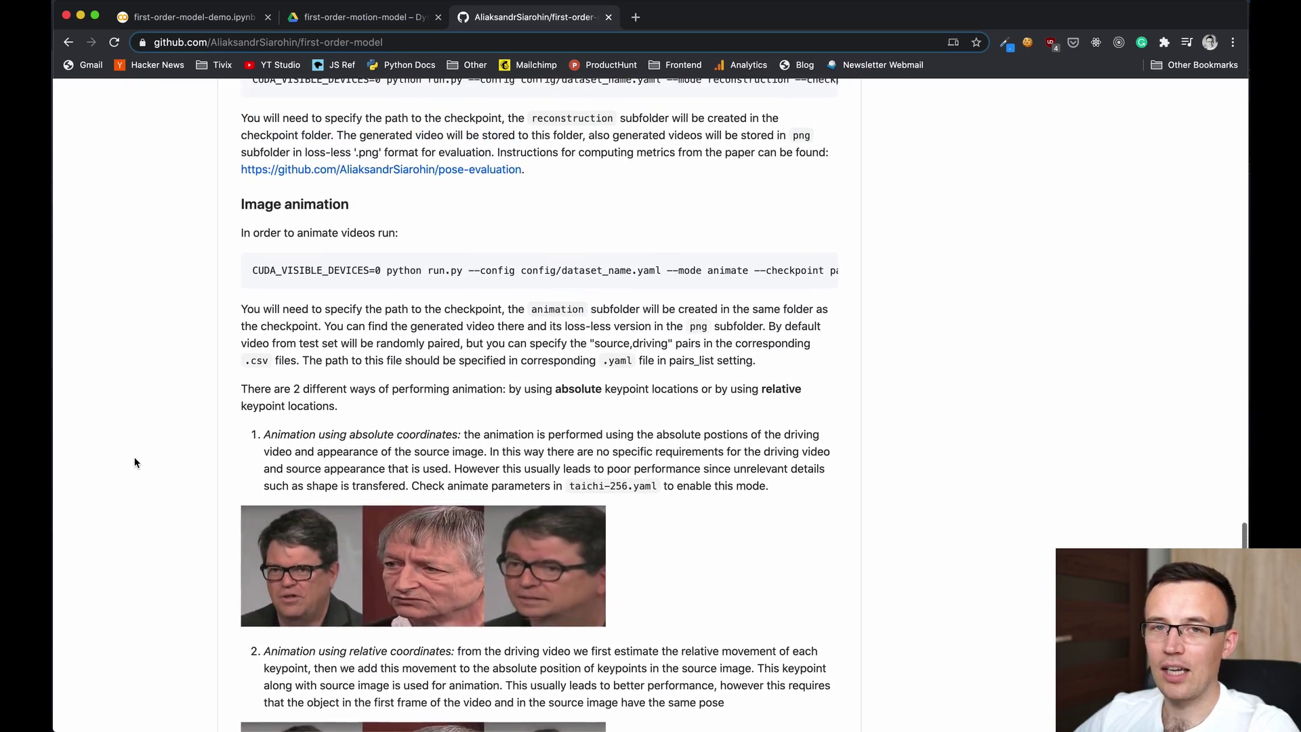
{"action": "scroll", "coordinate": [135, 463], "scroll_direction": "down", "scroll_amount": 3}
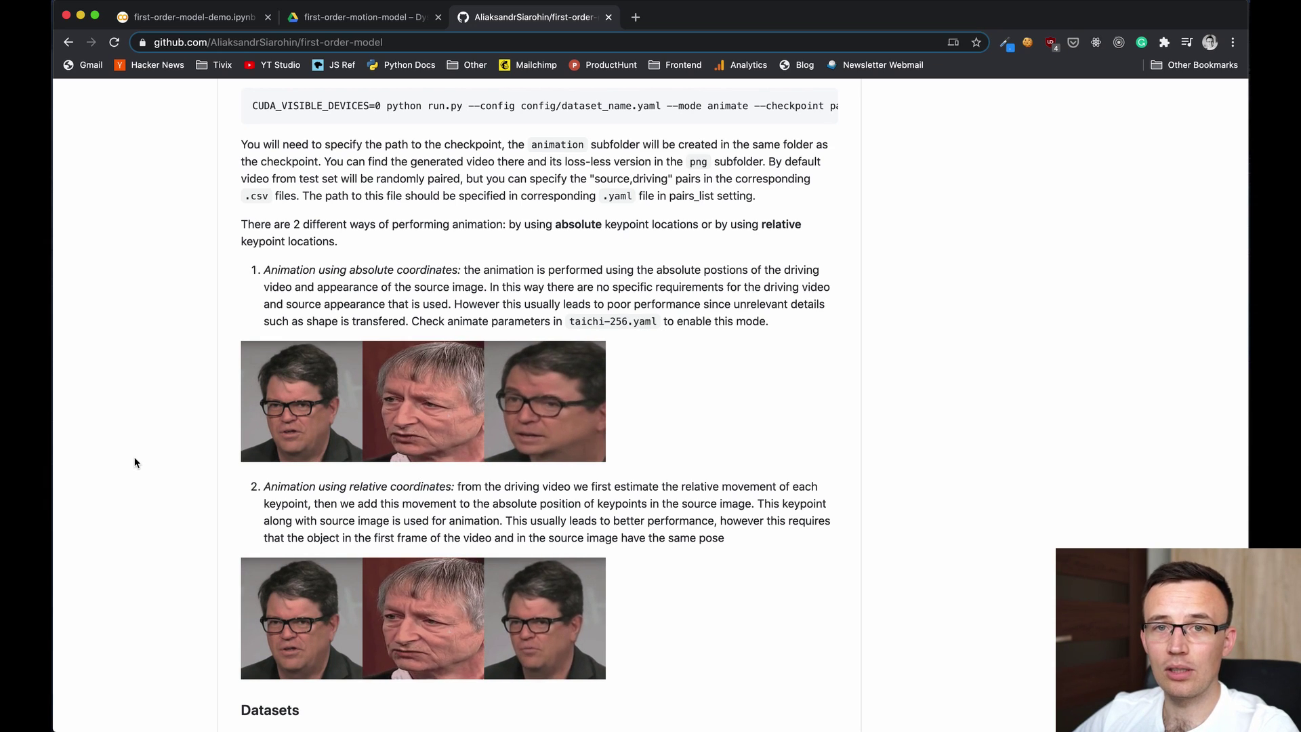
Step: Go back to the first-order-model-demo.ipynb notebook after reading the README's animation examples
{"action": "left_click", "coordinate": [181, 19]}
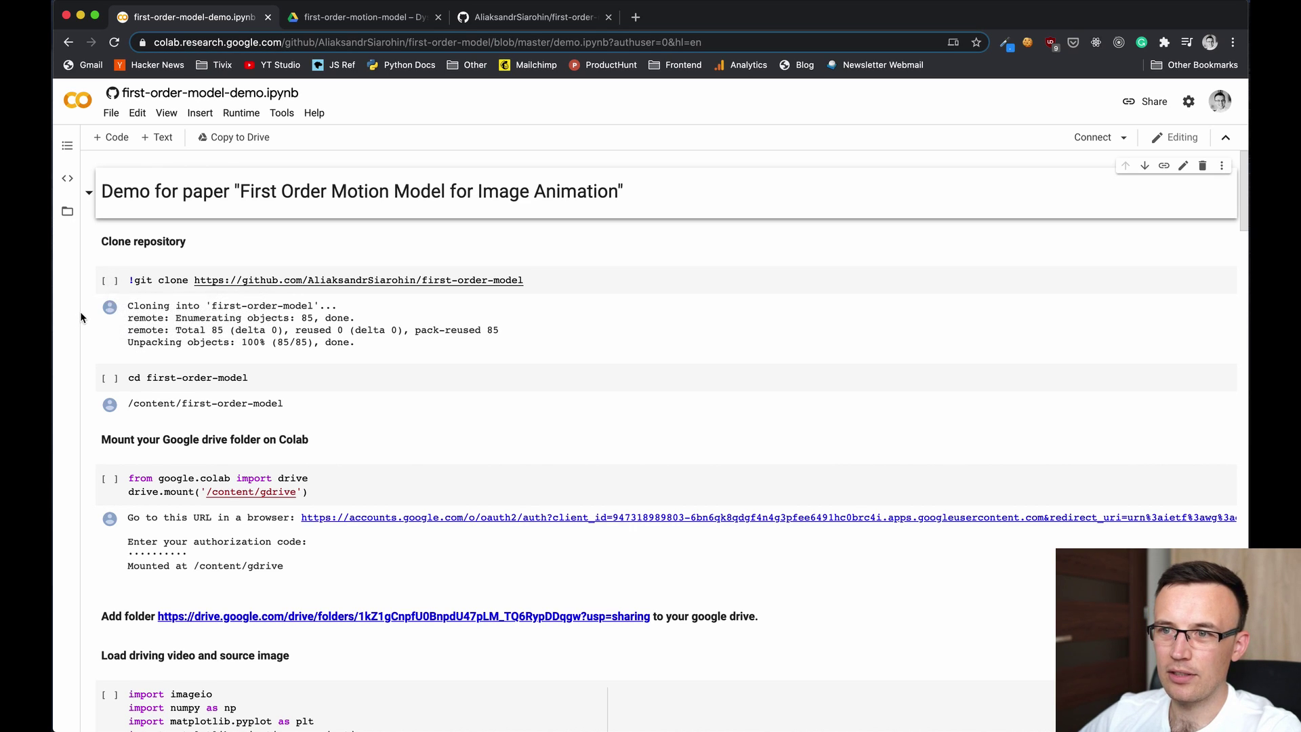
Step: Run the git clone cell despite the warning, then enter the first-order-model folder
{"action": "left_click", "coordinate": [113, 283]}
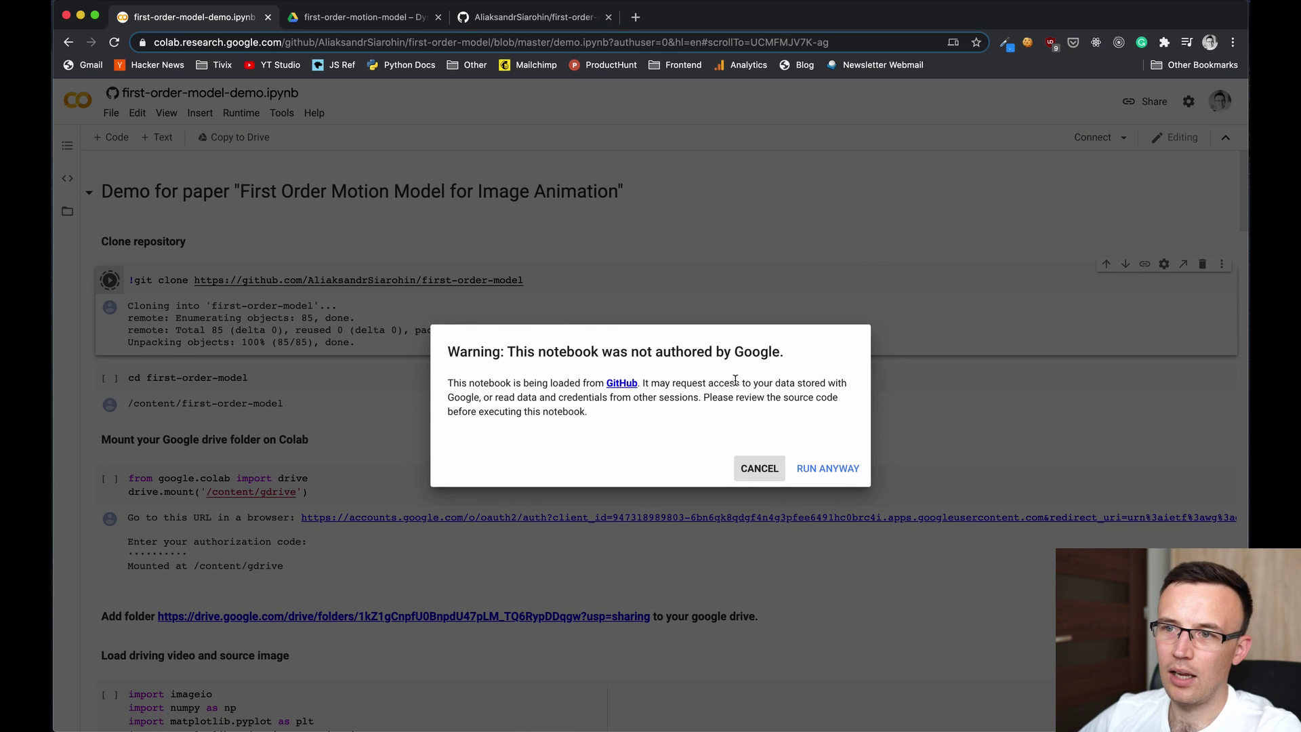
{"action": "left_click", "coordinate": [826, 469]}
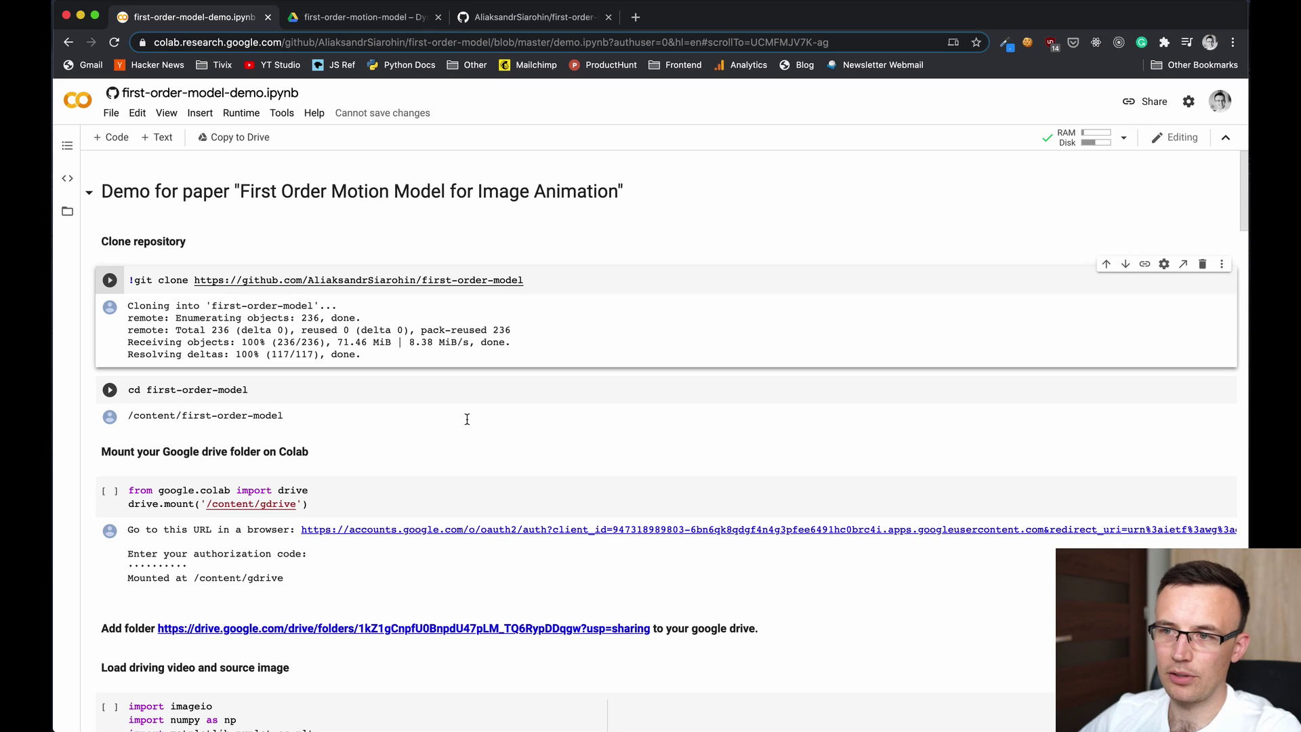
{"action": "left_click", "coordinate": [109, 389]}
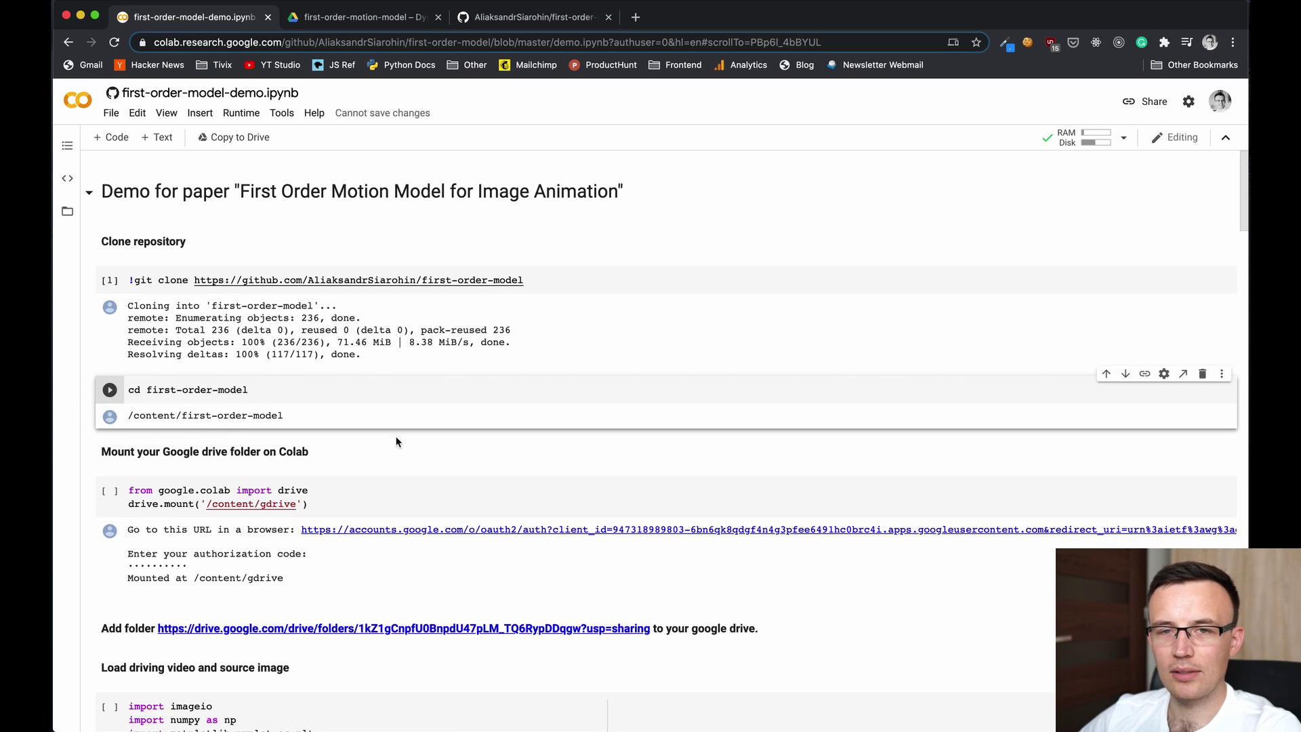
{"action": "scroll", "coordinate": [445, 451], "scroll_direction": "down", "scroll_amount": 5}
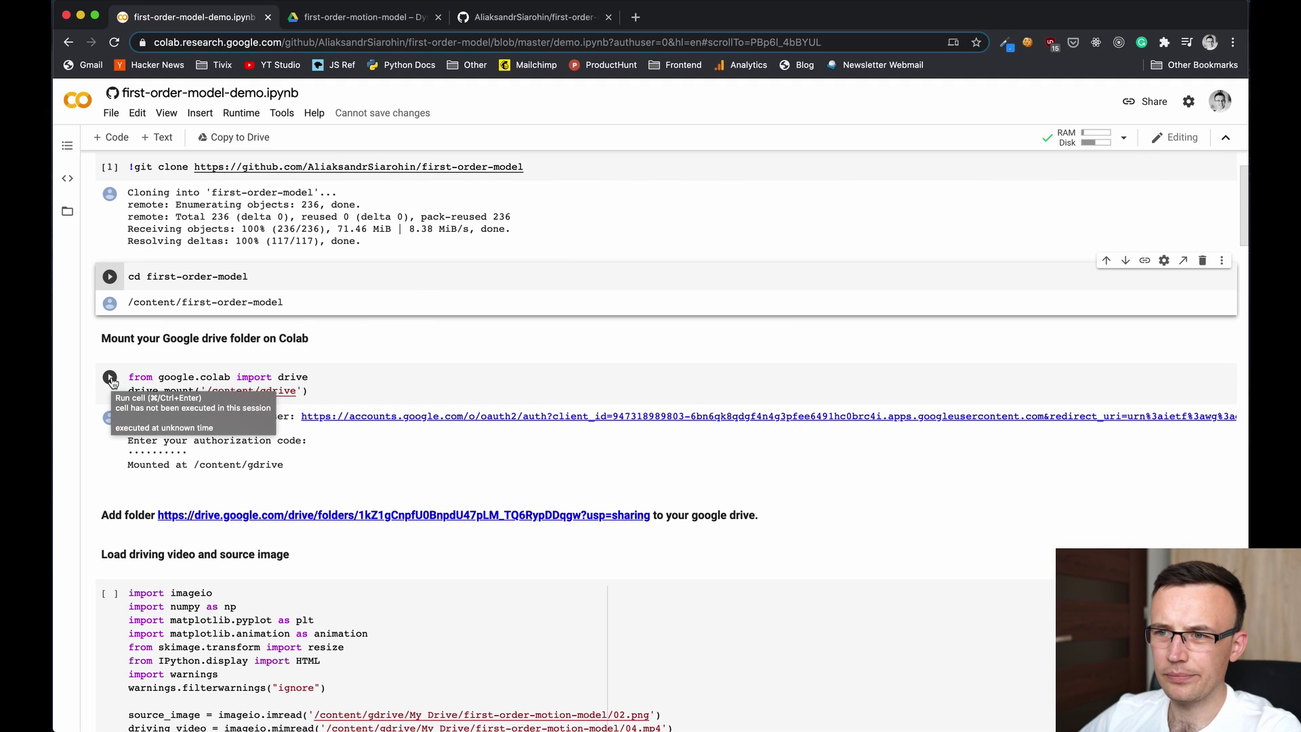
Step: Run drive.mount, grant the Google account Drive access, and submit the copied authorization code
{"action": "left_click", "coordinate": [110, 379]}
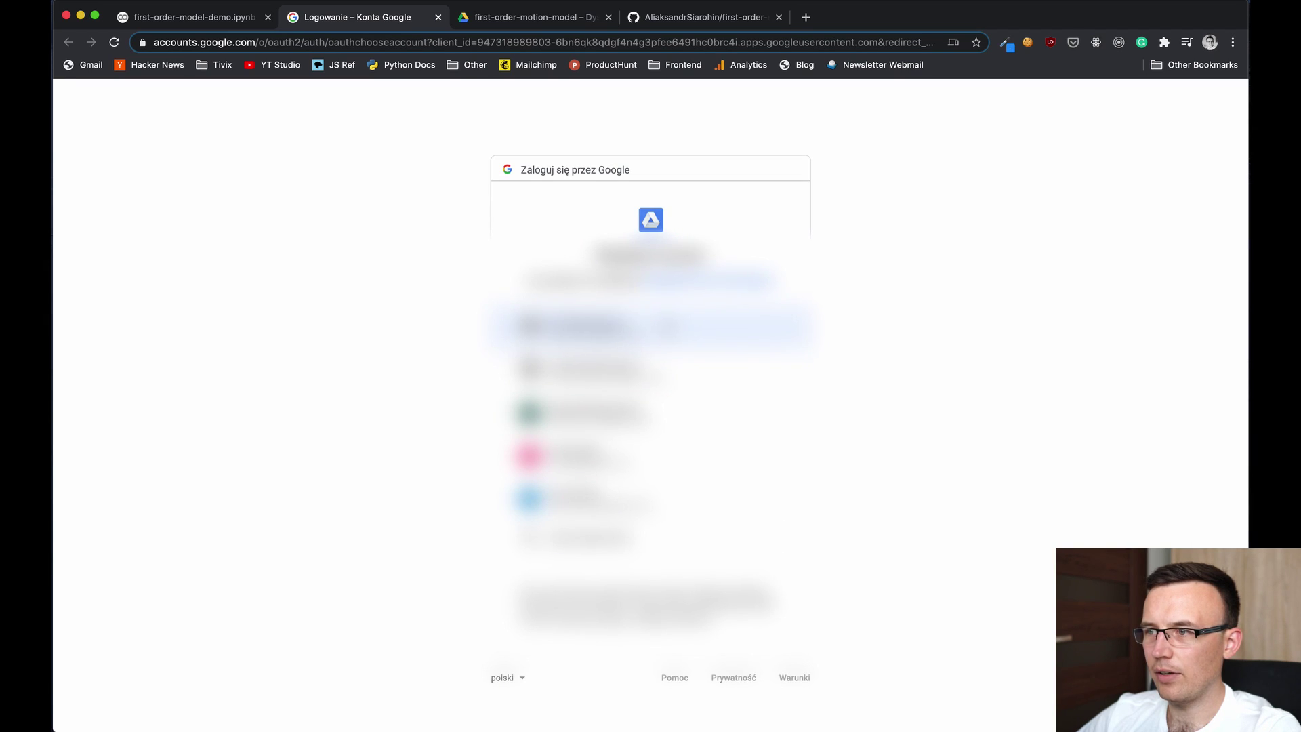
{"action": "left_click", "coordinate": [569, 325]}
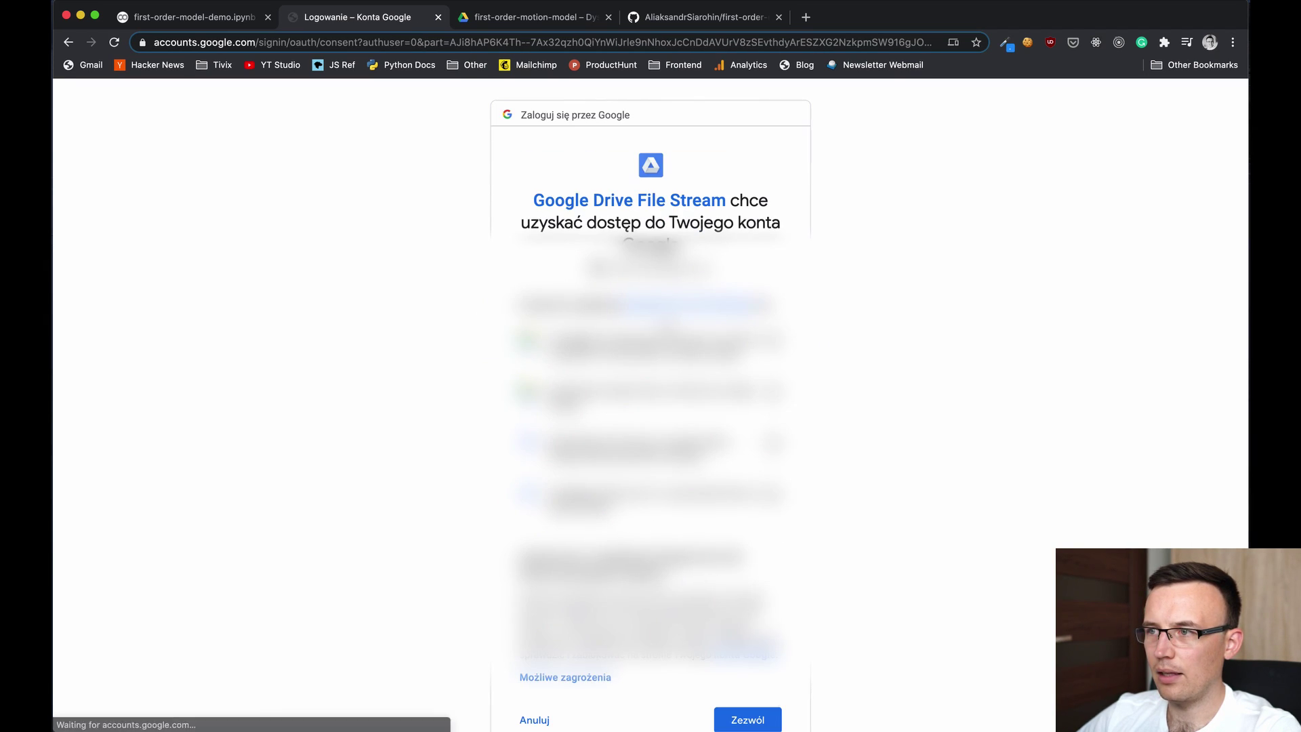
{"action": "left_click", "coordinate": [751, 718]}
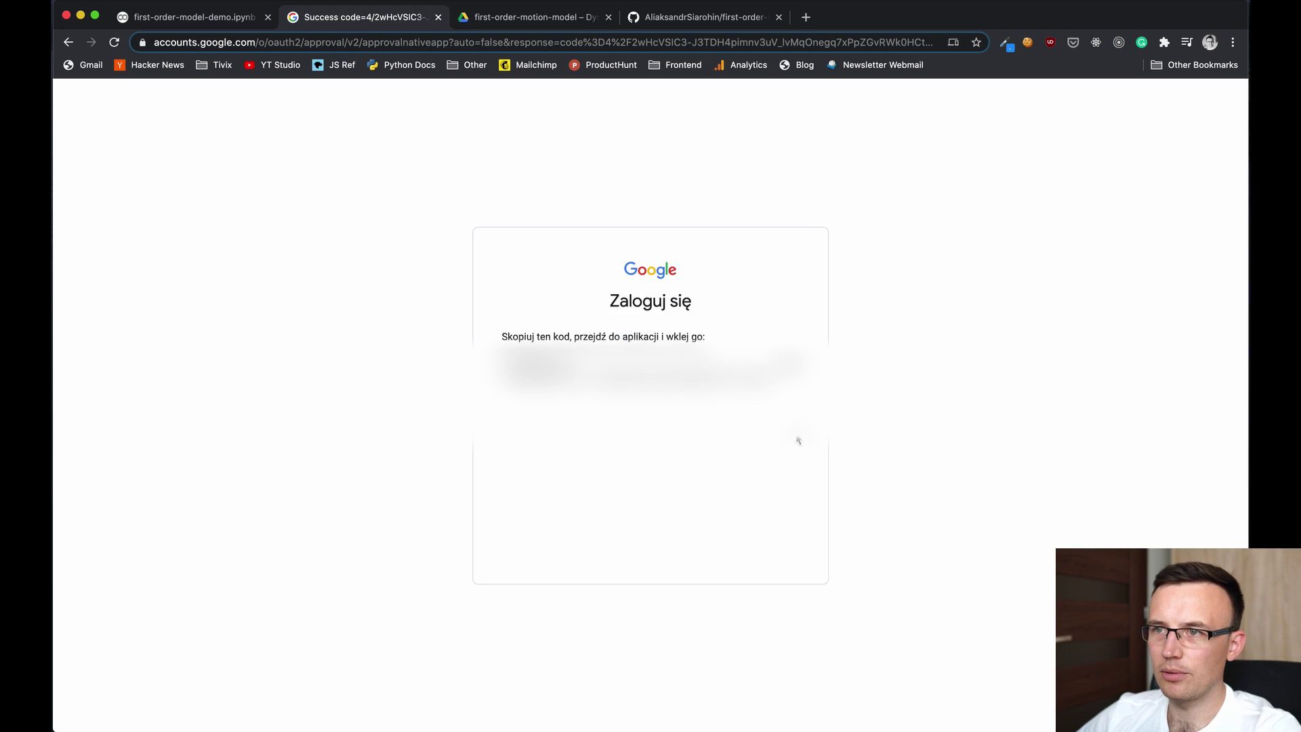
{"action": "left_click", "coordinate": [787, 363]}
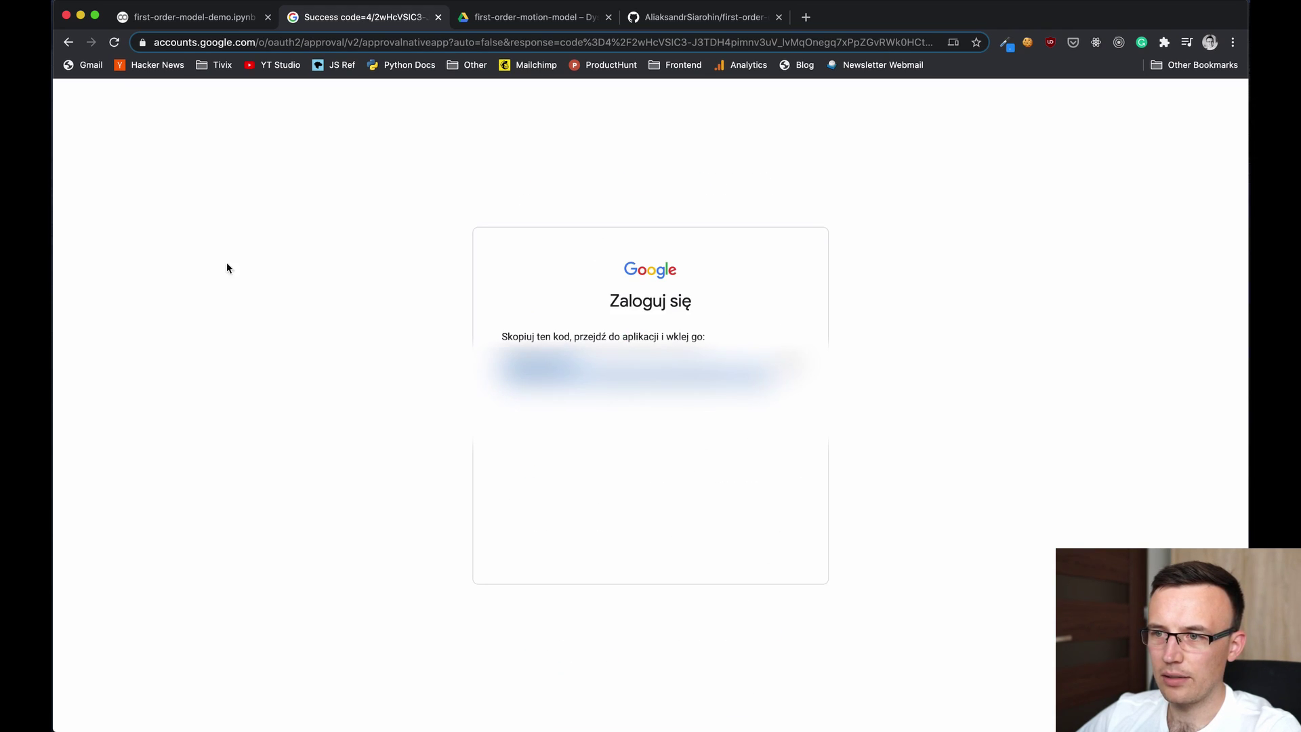
{"action": "left_click", "coordinate": [228, 21]}
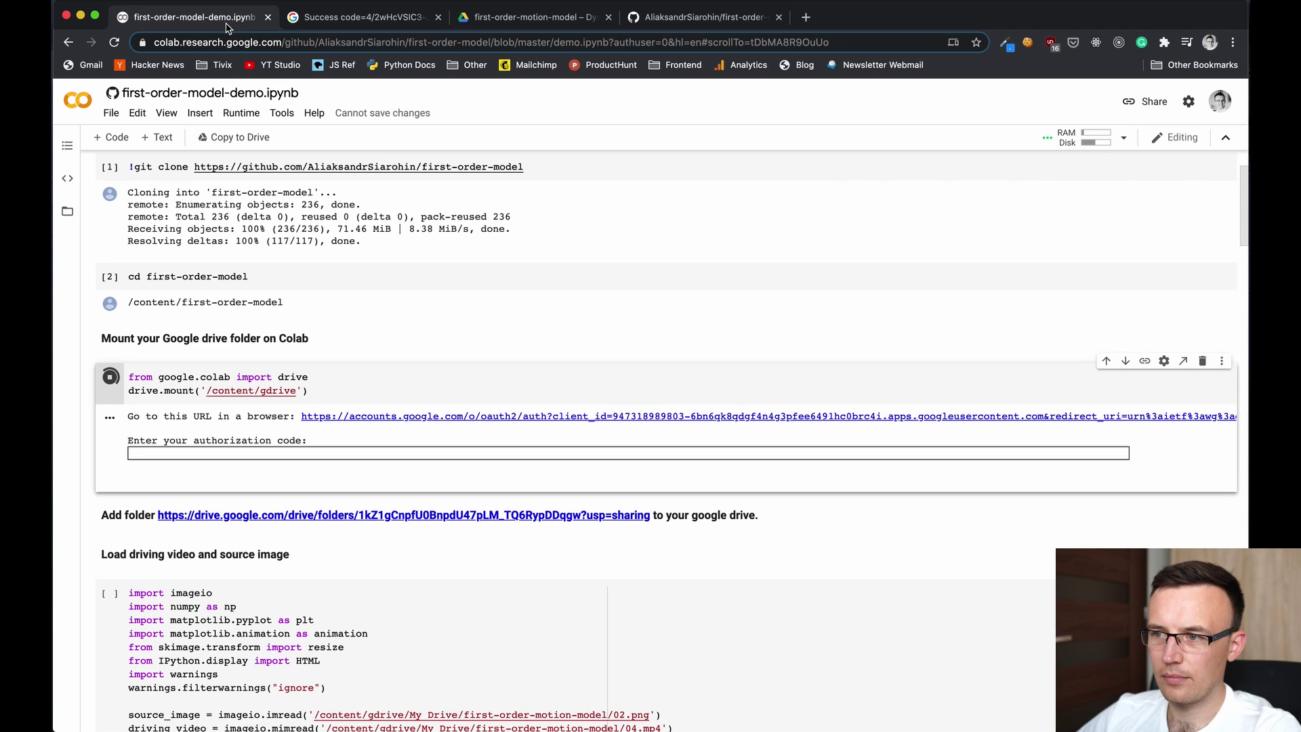
{"action": "left_click", "coordinate": [282, 453]}
{"action": "key", "text": "super+v"}
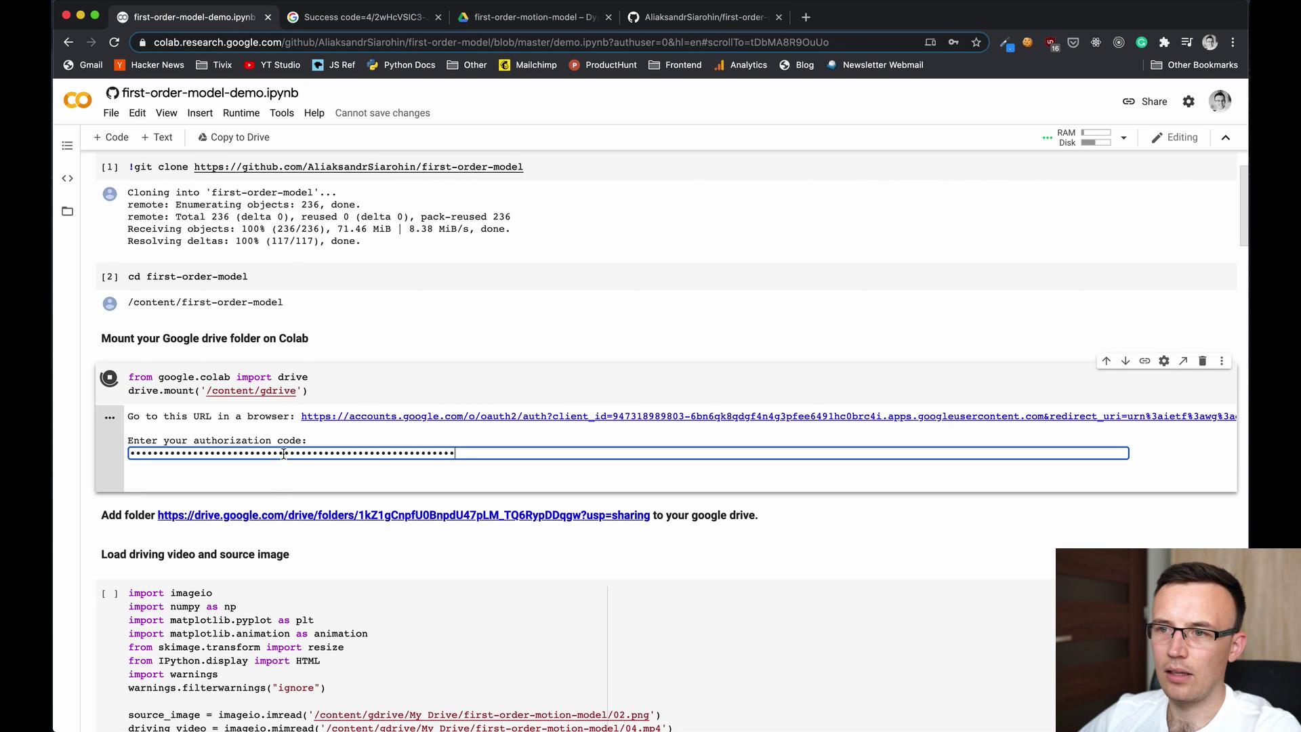
{"action": "key", "text": "Return"}
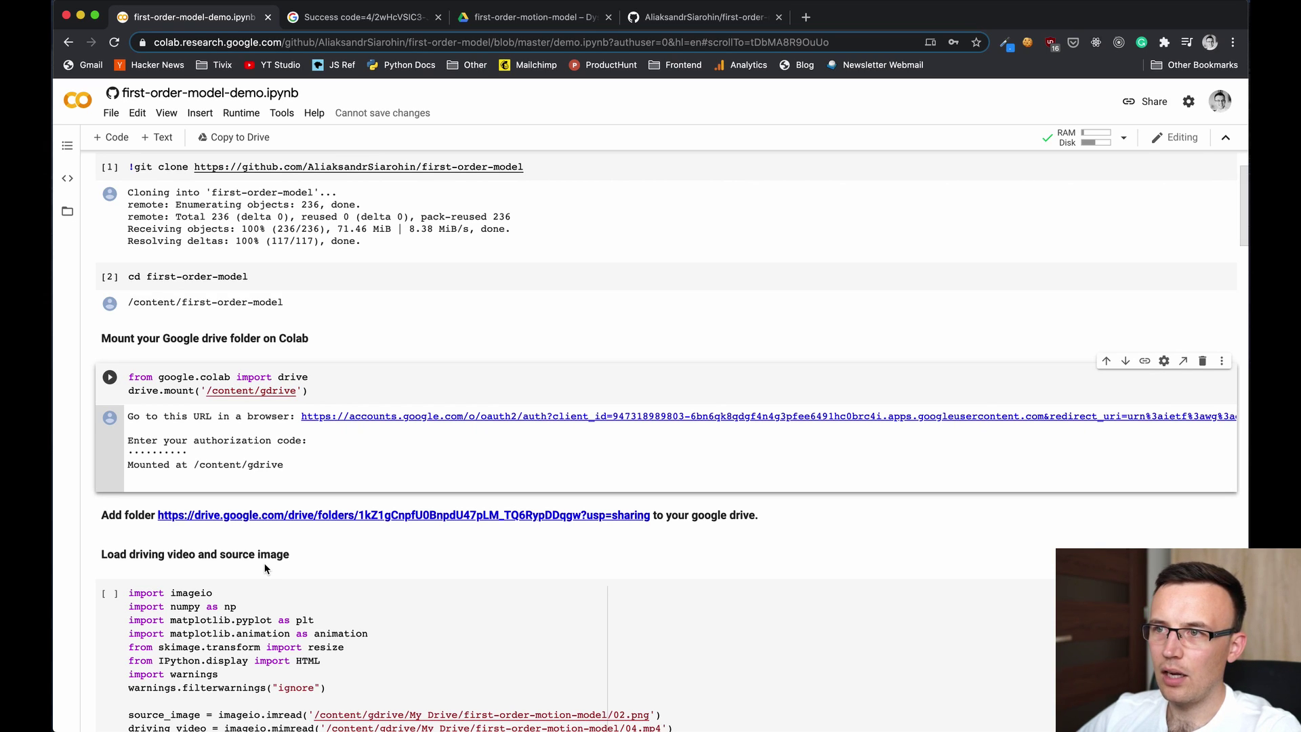
{"action": "left_click", "coordinate": [514, 18]}
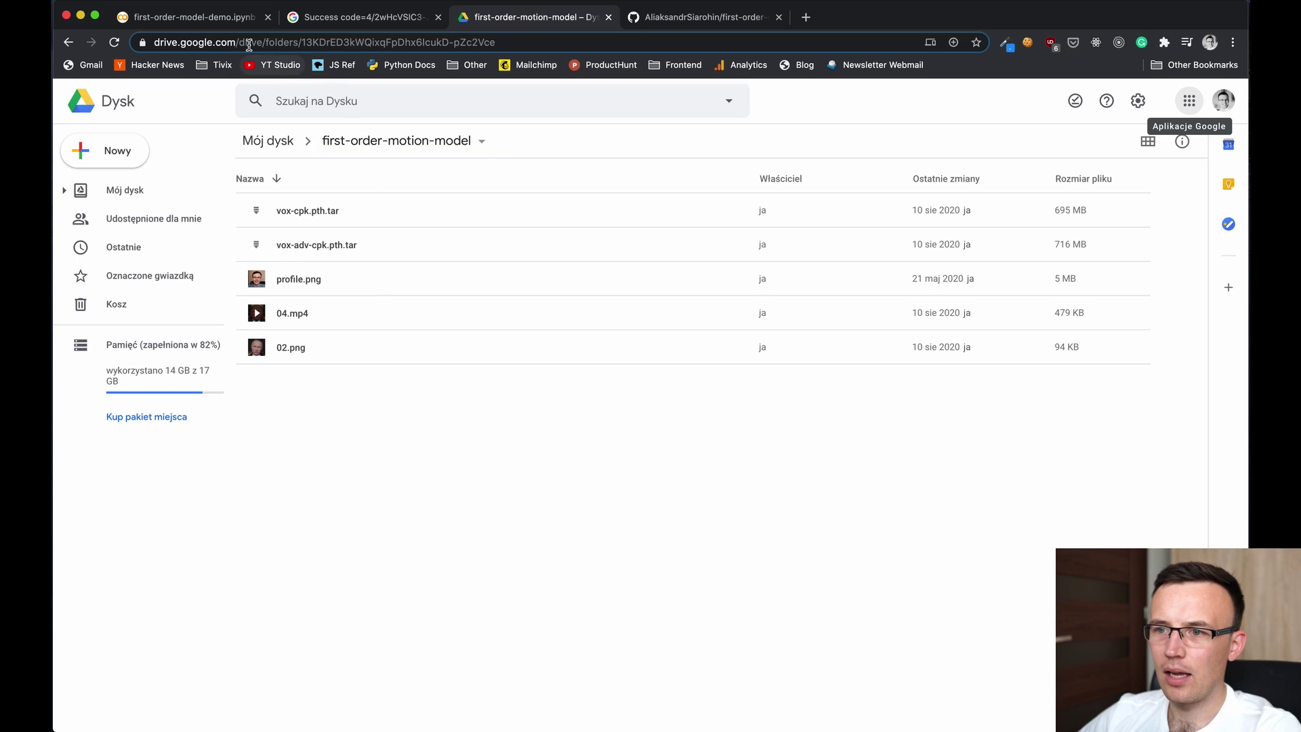
Step: Run the 'Load driving video and source image' cell and inspect source_image in its code
{"action": "left_click", "coordinate": [223, 21]}
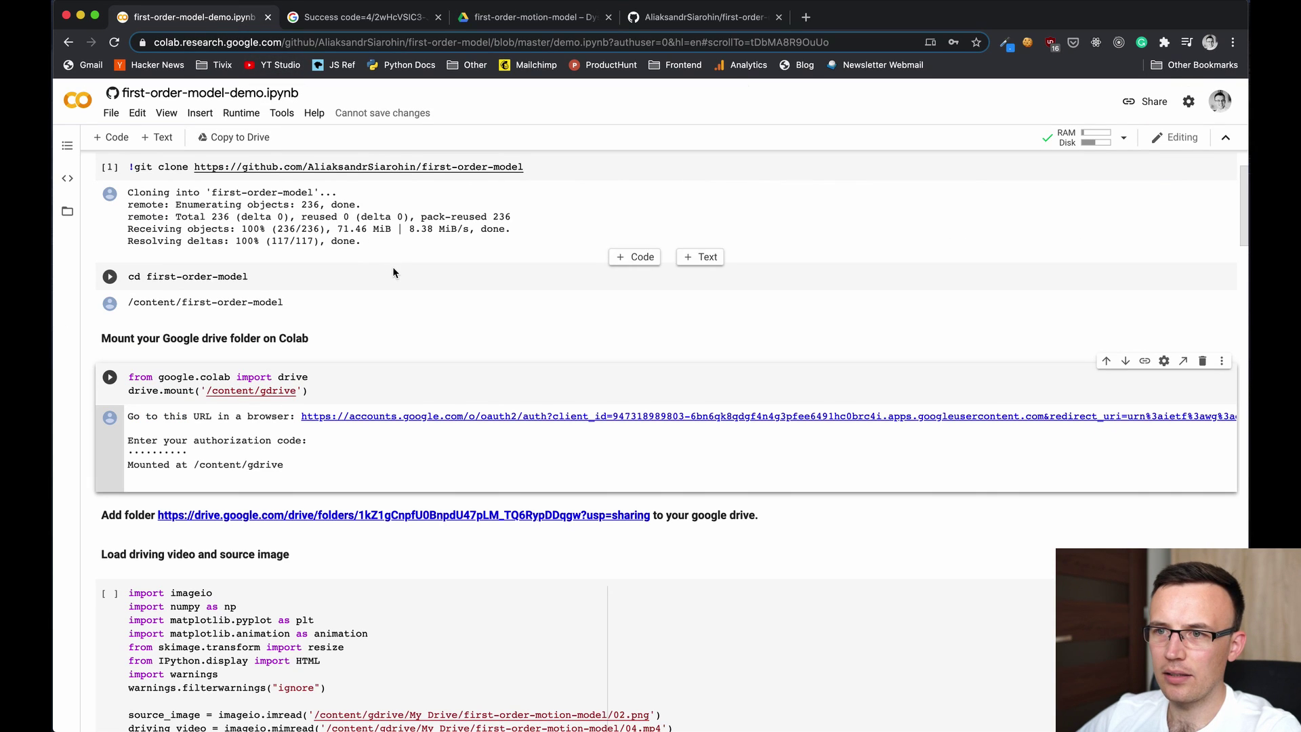
{"action": "scroll", "coordinate": [393, 270], "scroll_direction": "down", "scroll_amount": 2}
{"action": "scroll", "coordinate": [393, 271], "scroll_direction": "down", "scroll_amount": 2}
{"action": "scroll", "coordinate": [393, 266], "scroll_direction": "down", "scroll_amount": 1}
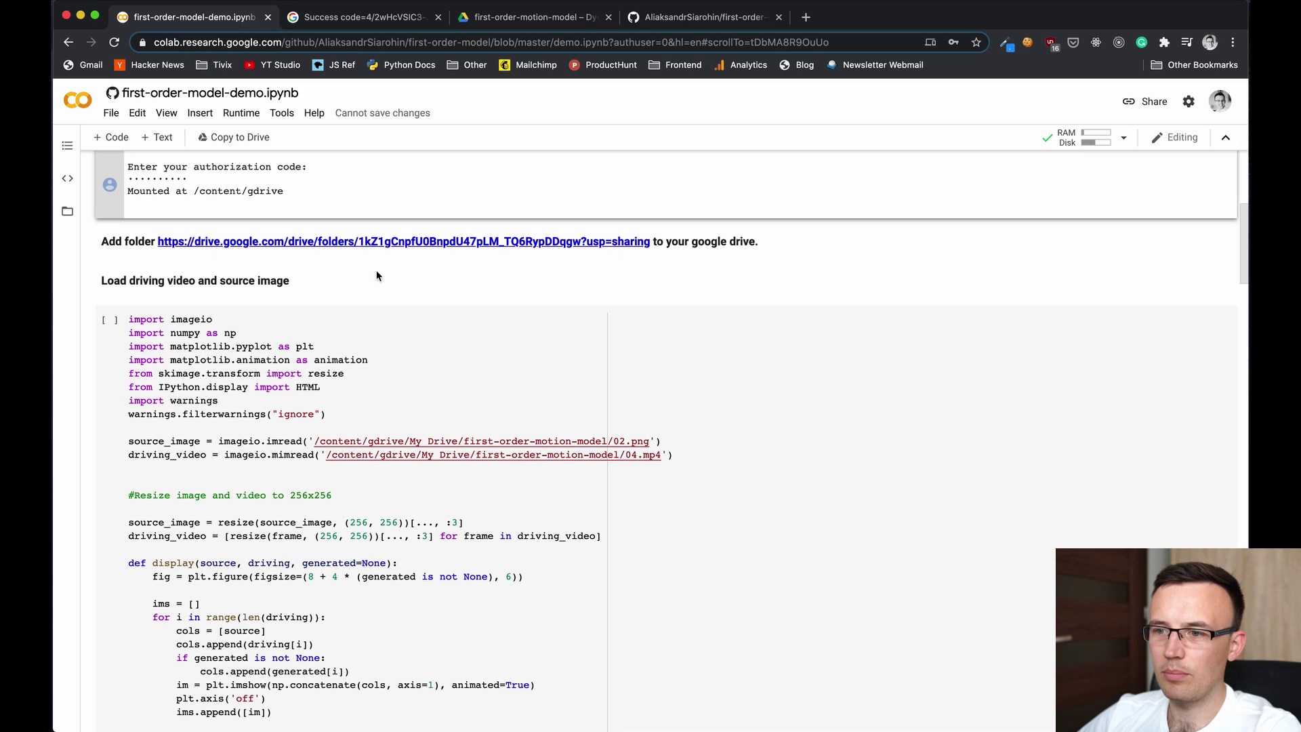
{"action": "left_click", "coordinate": [109, 319]}
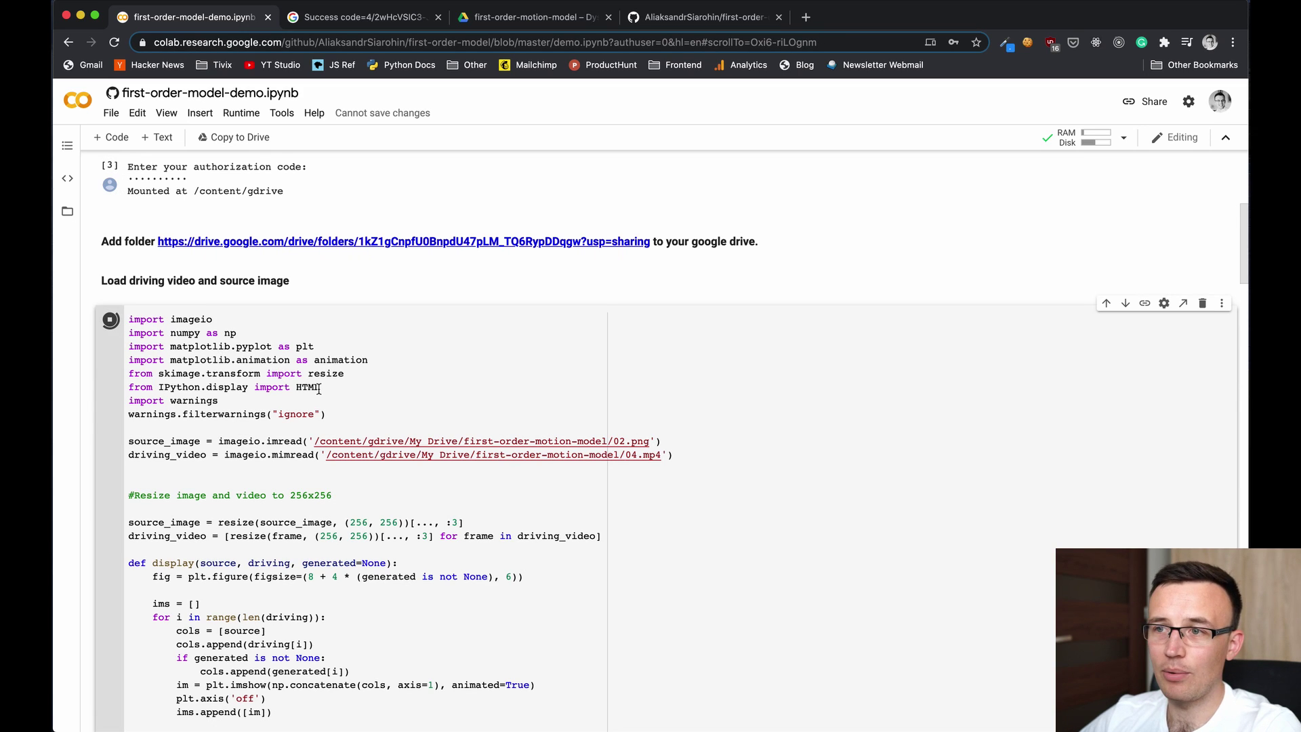
{"action": "scroll", "coordinate": [319, 389], "scroll_direction": "down", "scroll_amount": 3}
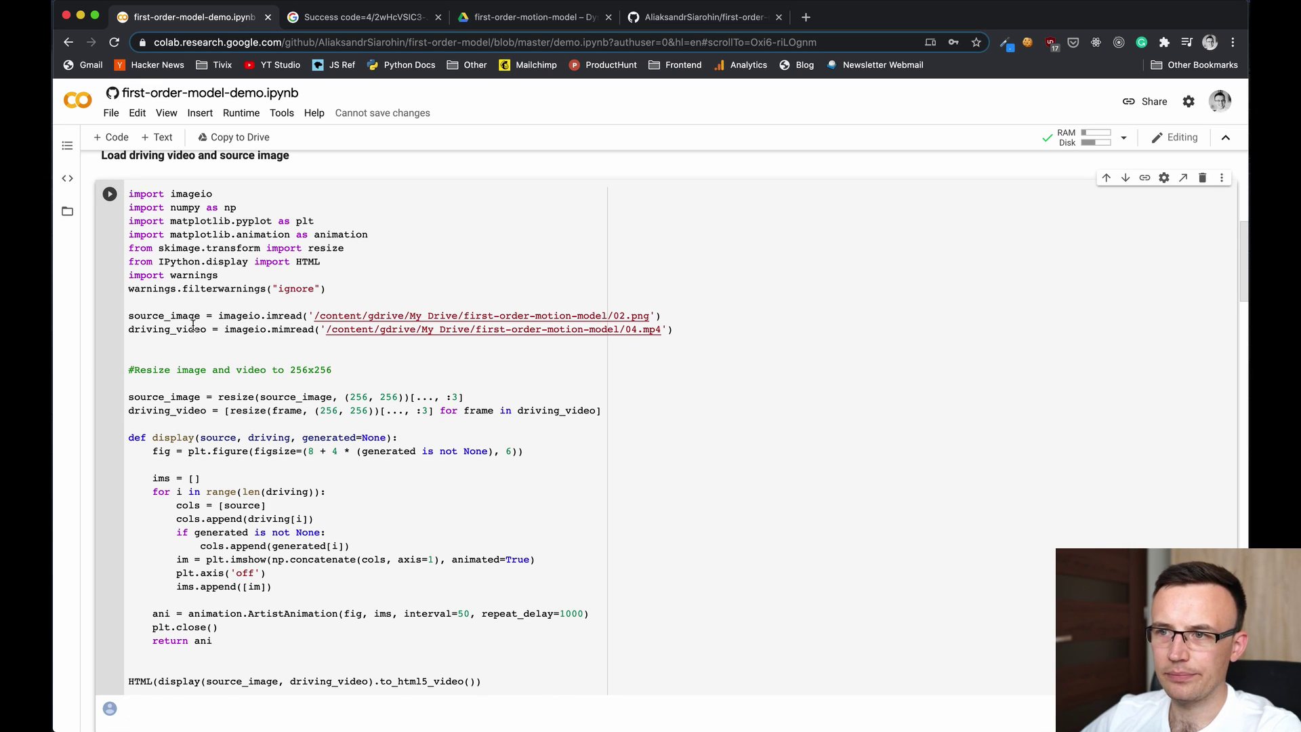
{"action": "left_click", "coordinate": [169, 316]}
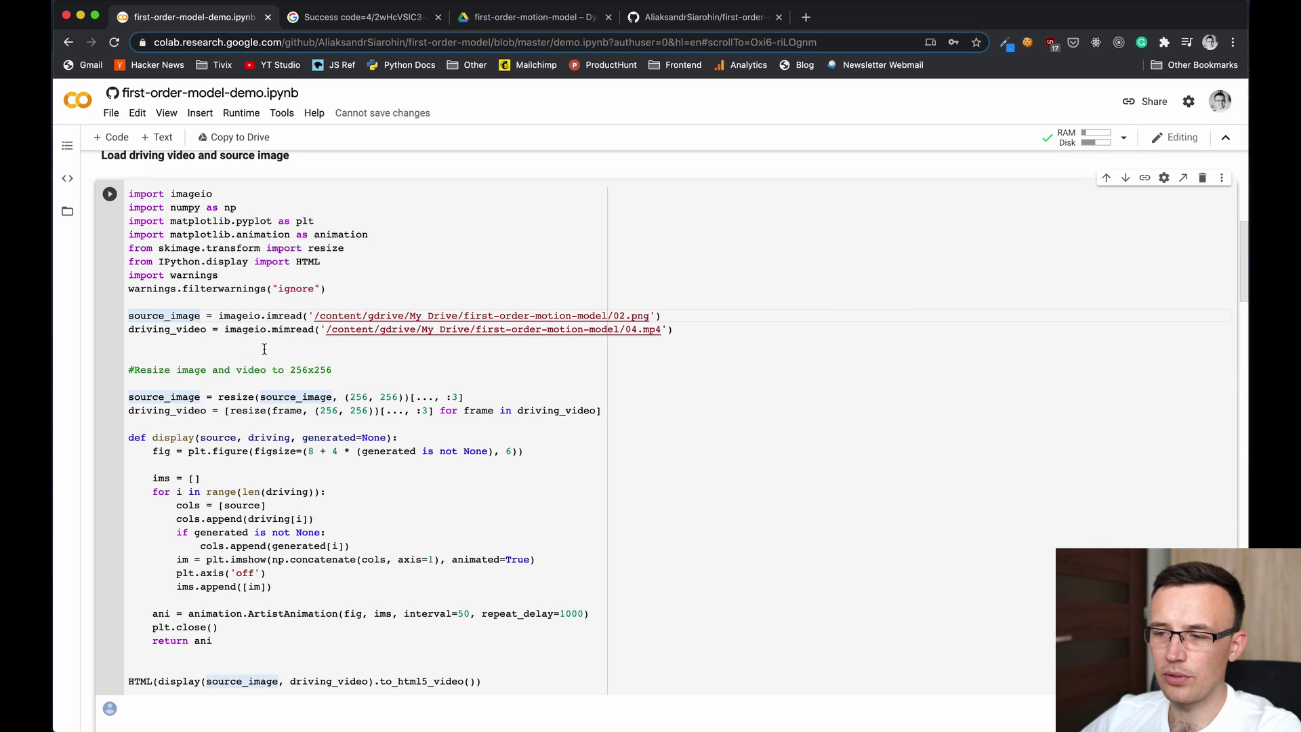
{"action": "scroll", "coordinate": [275, 348], "scroll_direction": "down", "scroll_amount": 3}
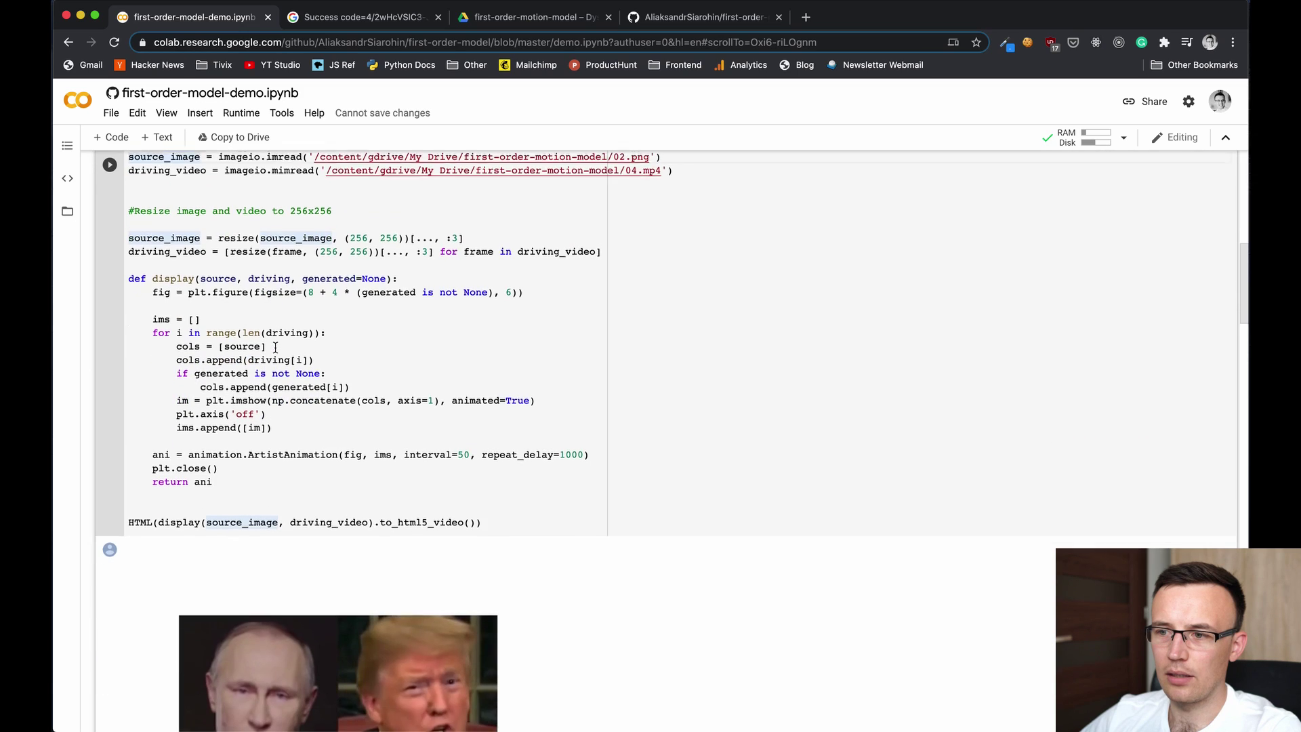
{"action": "scroll", "coordinate": [252, 663], "scroll_direction": "down", "scroll_amount": 1}
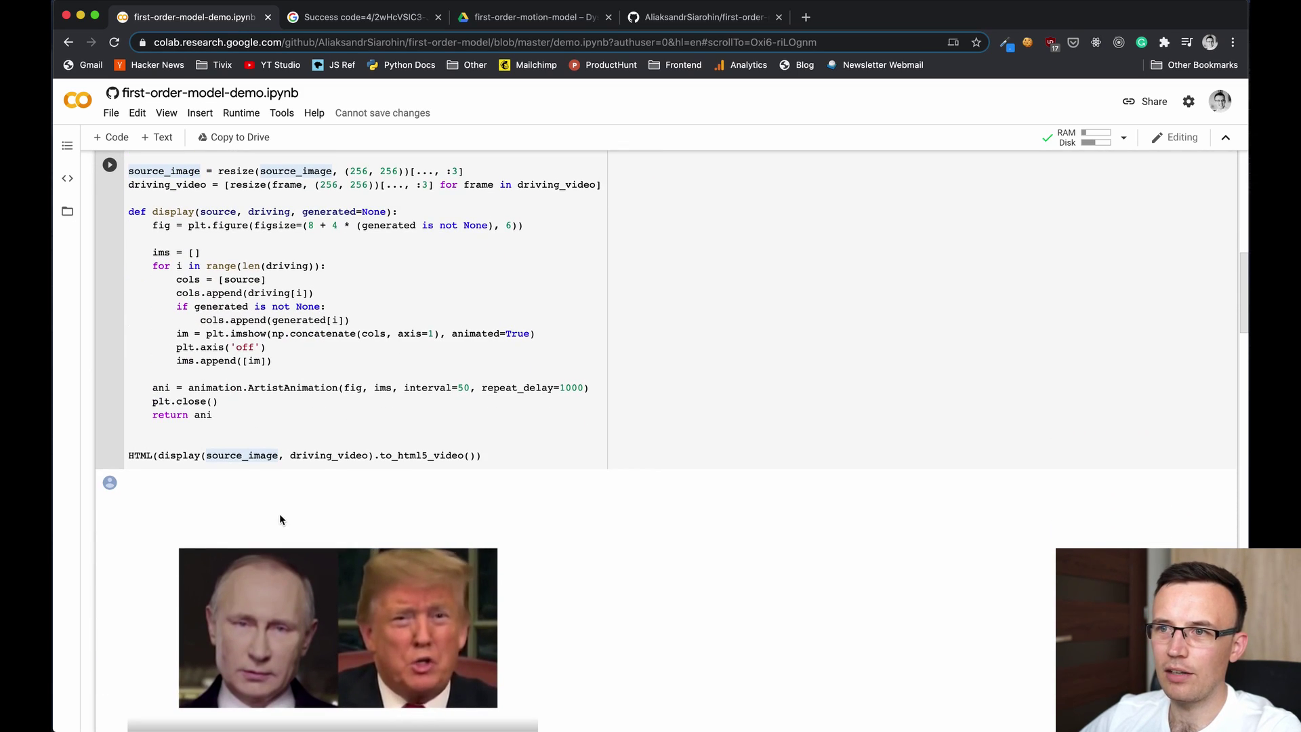
{"action": "scroll", "coordinate": [169, 187], "scroll_direction": "up", "scroll_amount": 2}
{"action": "left_click", "coordinate": [170, 188]}
{"action": "scroll", "coordinate": [171, 188], "scroll_direction": "up", "scroll_amount": 1}
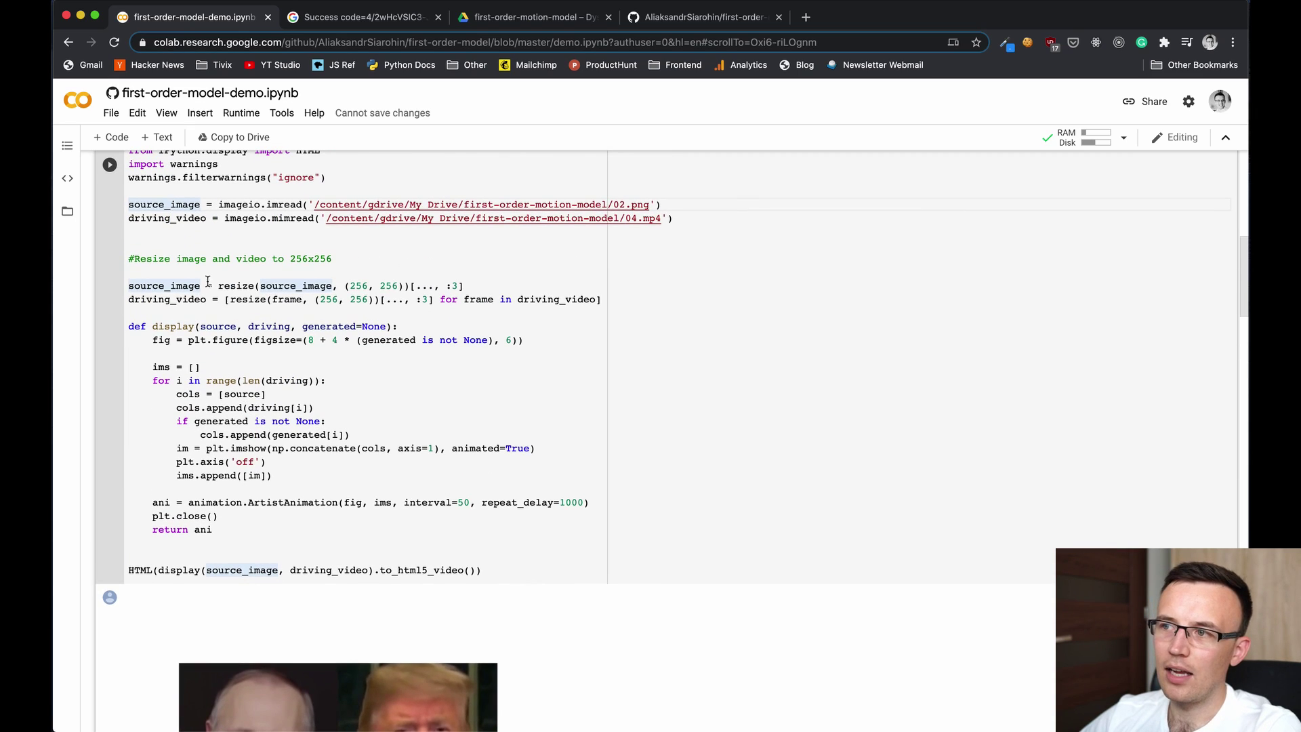
{"action": "left_click", "coordinate": [166, 217]}
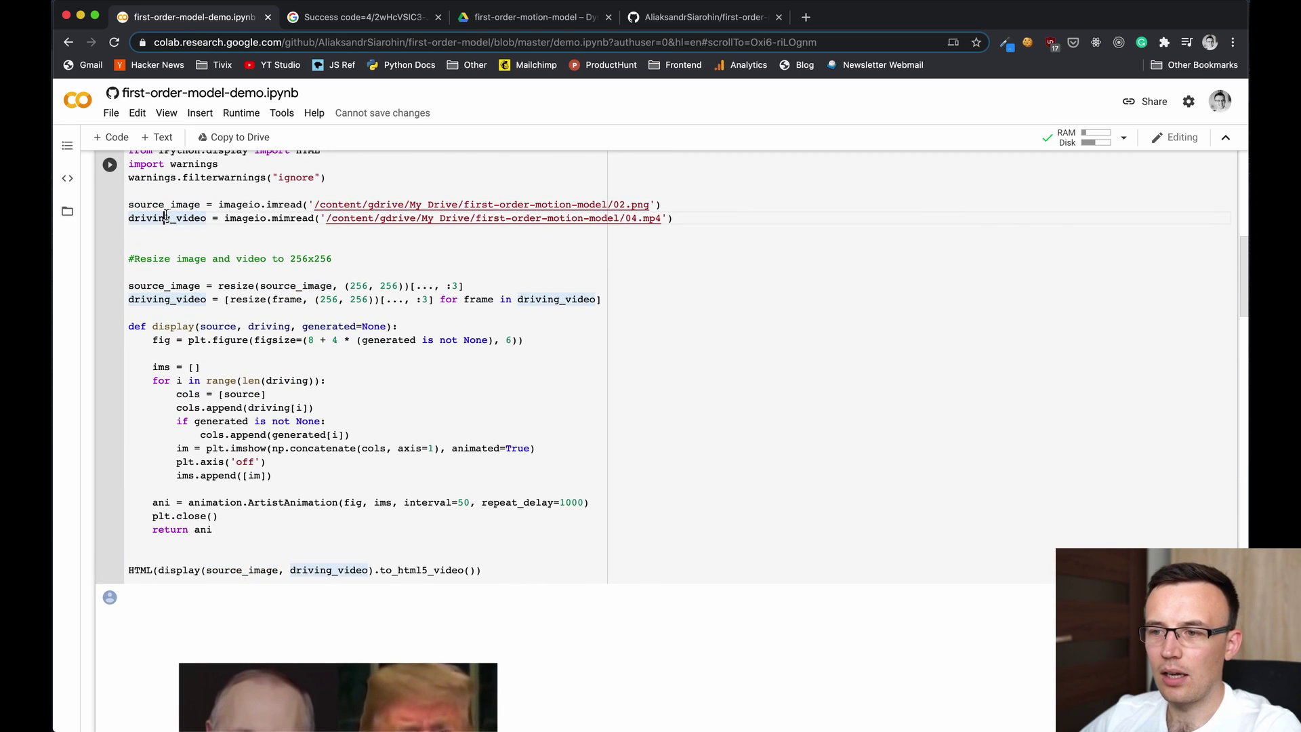
{"action": "scroll", "coordinate": [294, 303], "scroll_direction": "down", "scroll_amount": 2}
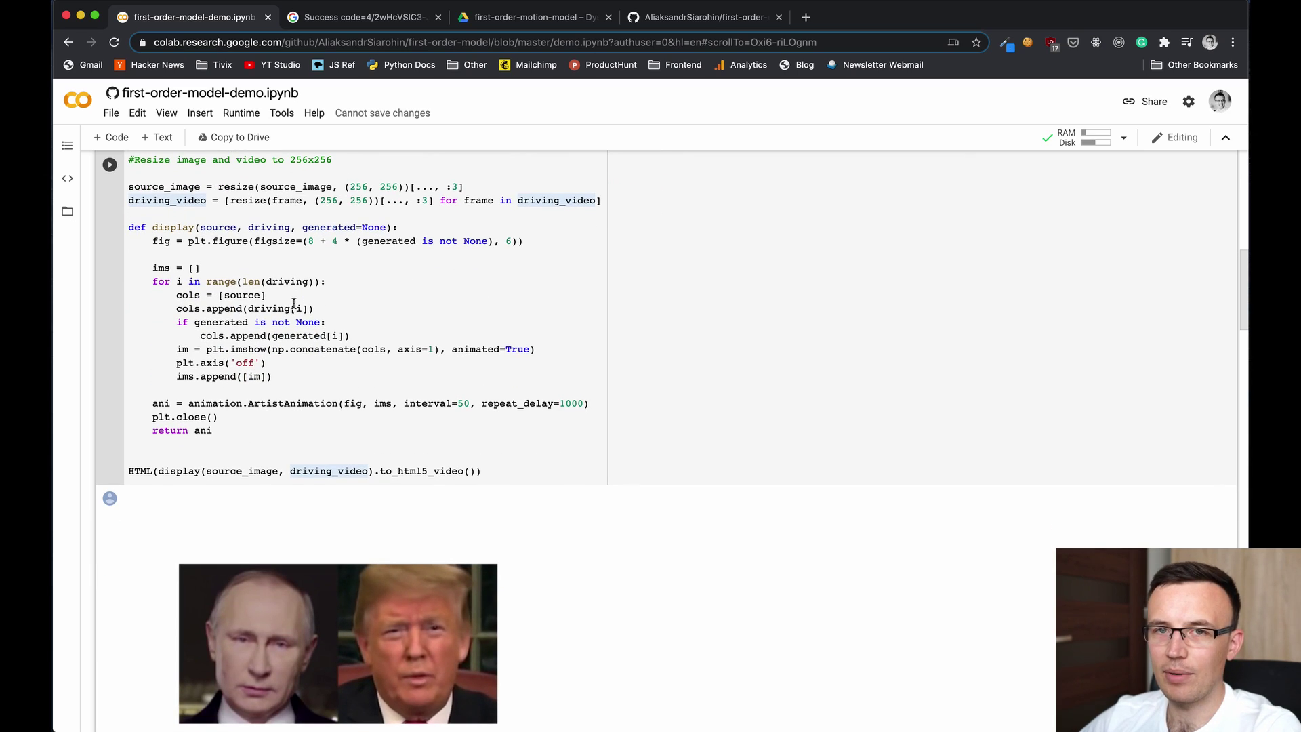
{"action": "scroll", "coordinate": [295, 304], "scroll_direction": "up", "scroll_amount": 1}
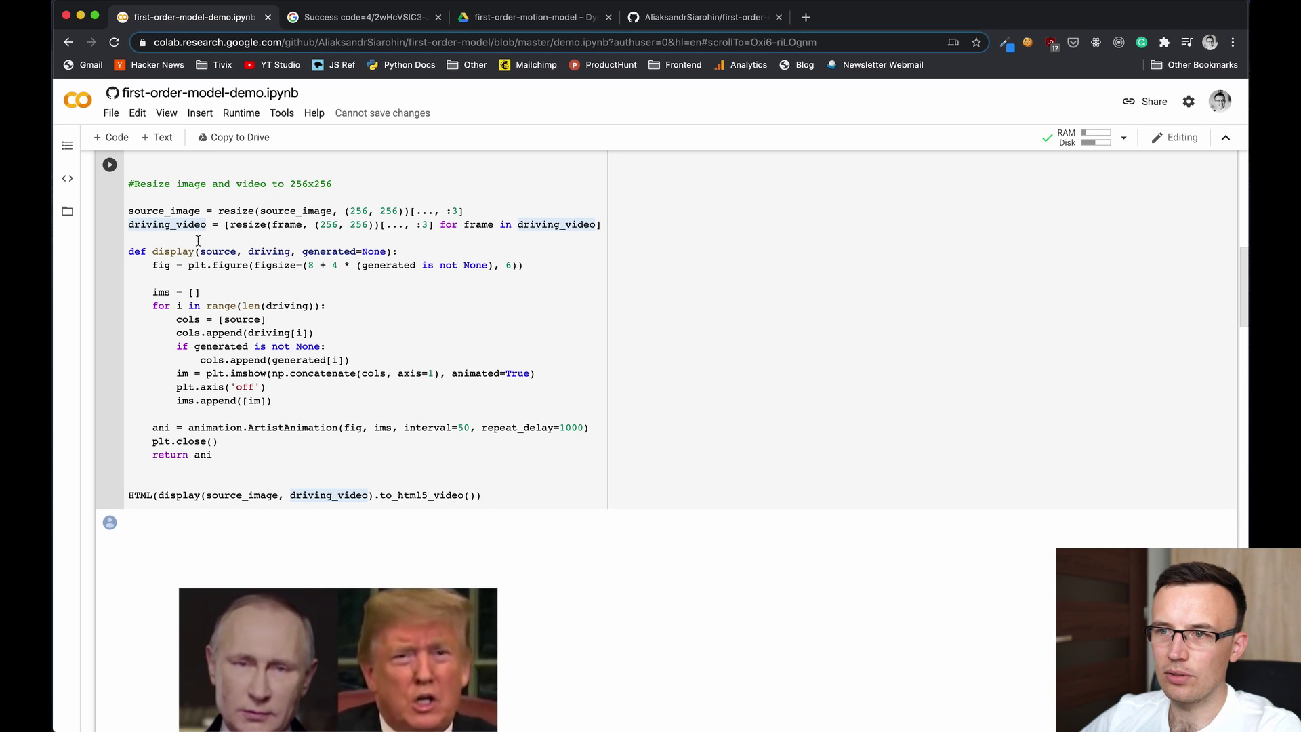
{"action": "scroll", "coordinate": [199, 241], "scroll_direction": "up", "scroll_amount": 3}
{"action": "scroll", "coordinate": [183, 249], "scroll_direction": "up", "scroll_amount": 2}
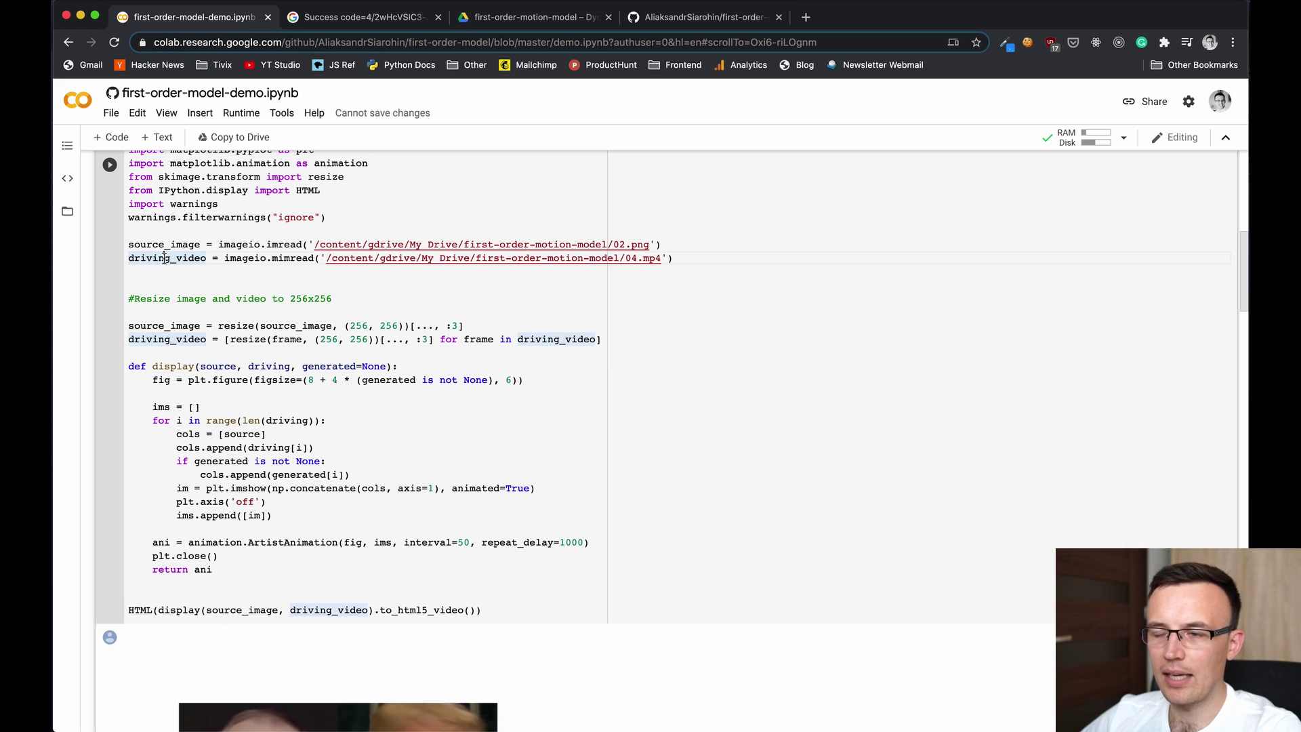
{"action": "left_click", "coordinate": [164, 247]}
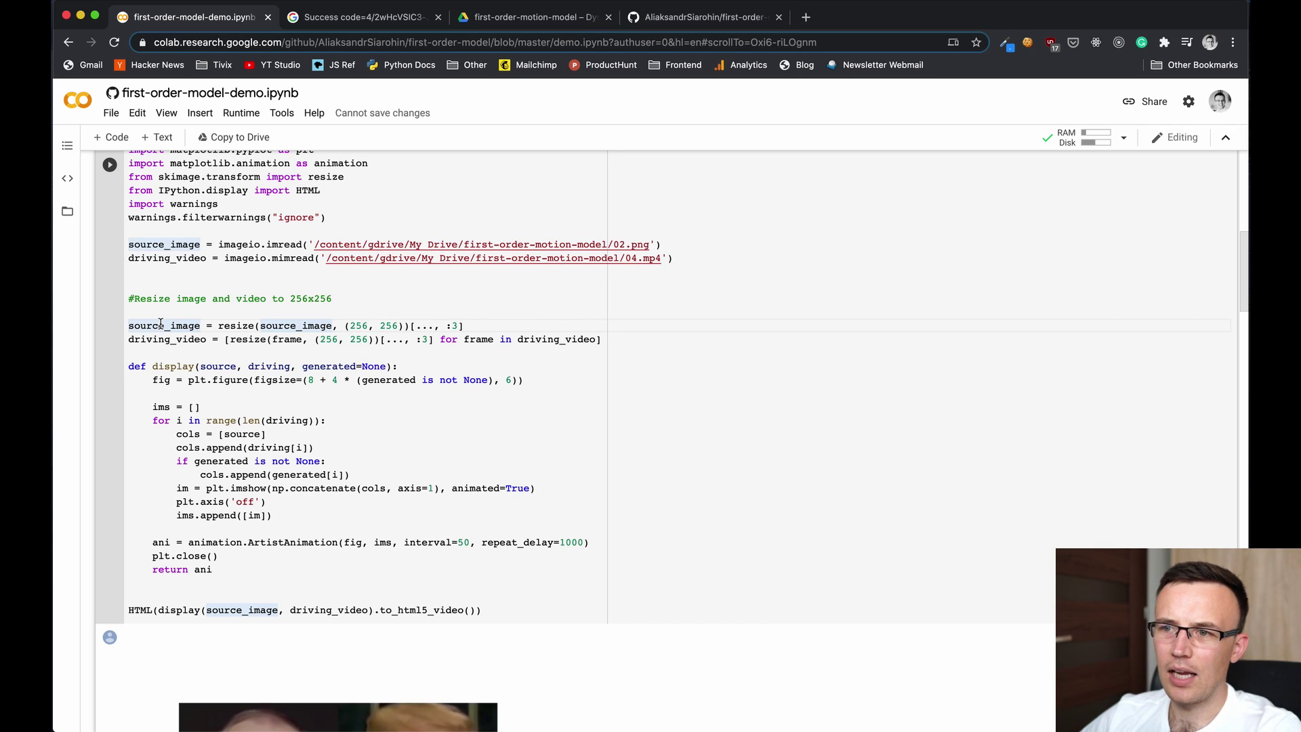
{"action": "left_click", "coordinate": [180, 367]}
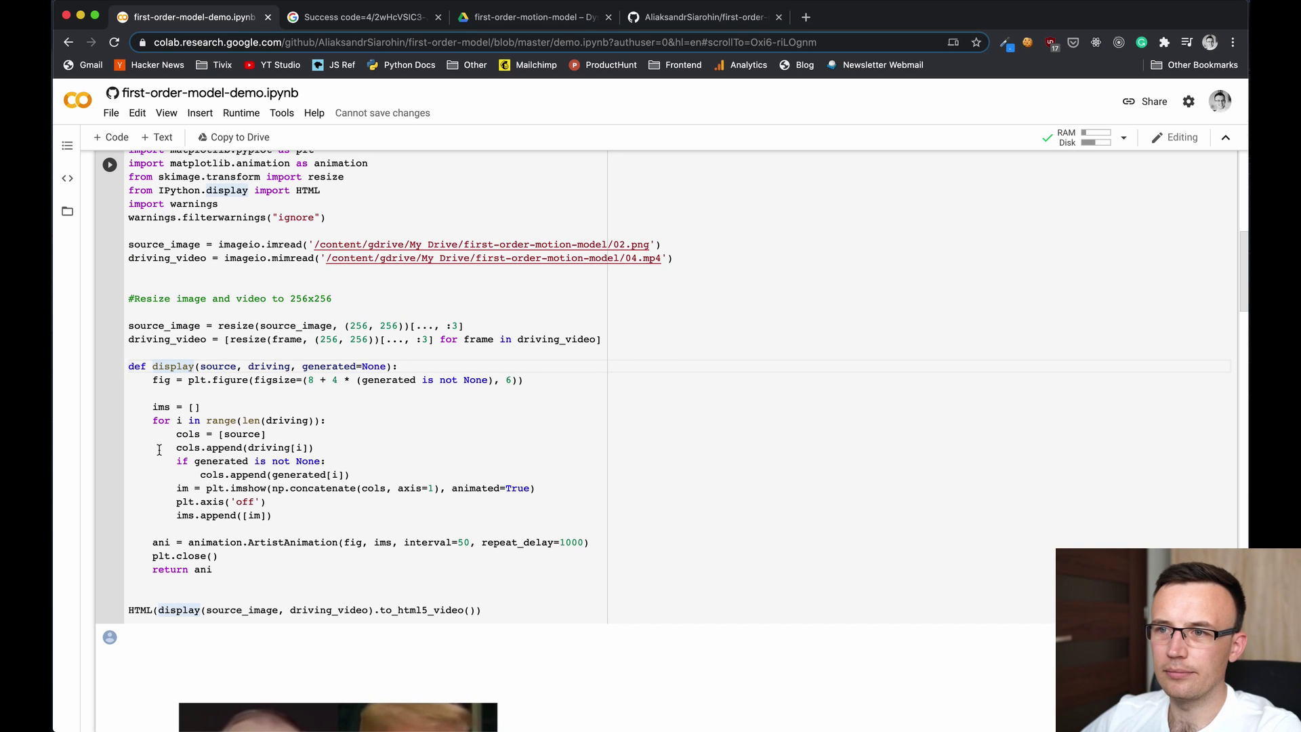
{"action": "scroll", "coordinate": [166, 497], "scroll_direction": "down", "scroll_amount": 1}
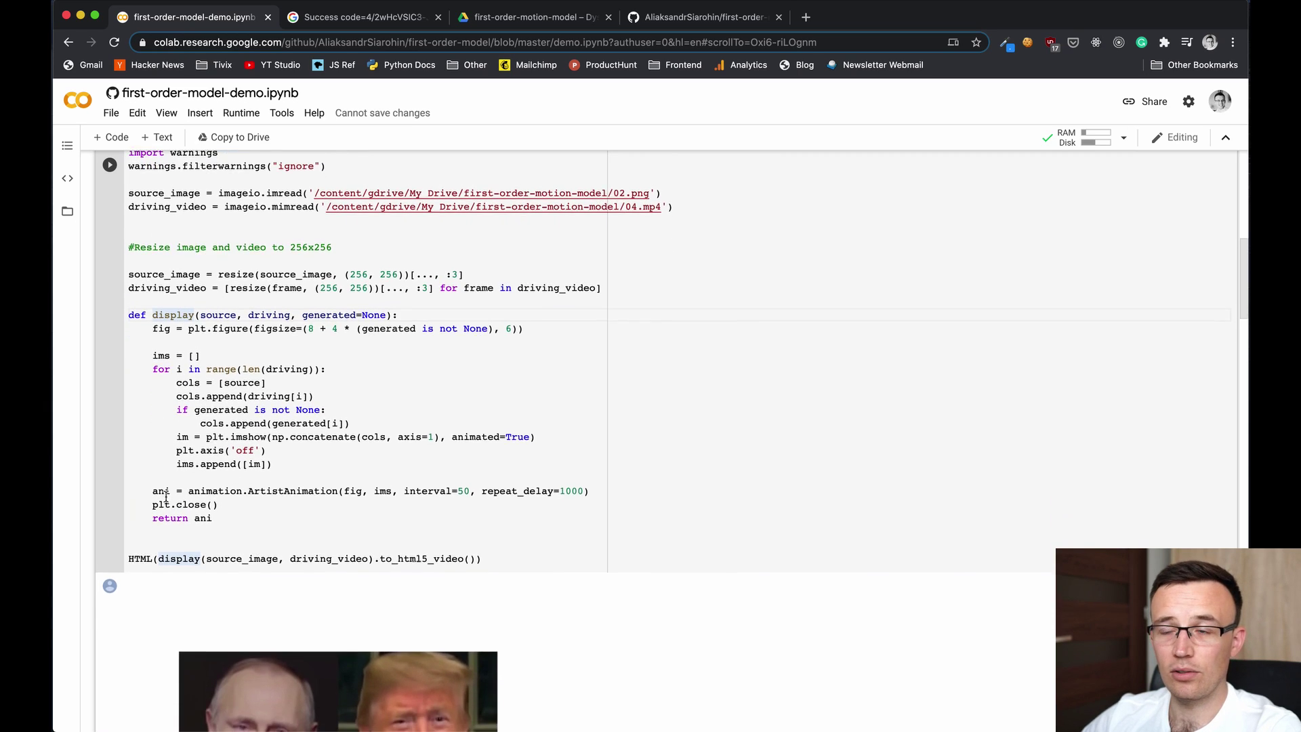
{"action": "scroll", "coordinate": [166, 497], "scroll_direction": "down", "scroll_amount": 1}
{"action": "scroll", "coordinate": [166, 498], "scroll_direction": "down", "scroll_amount": 1}
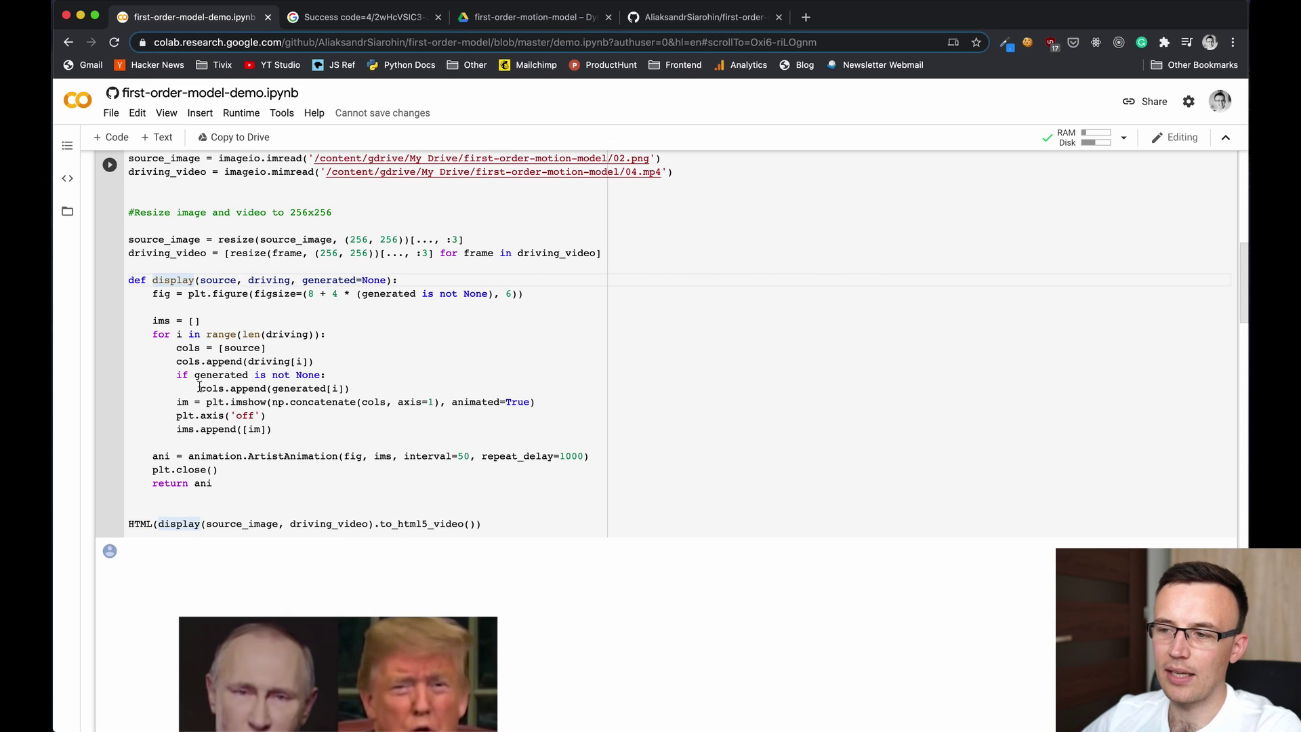
{"action": "left_click", "coordinate": [162, 294]}
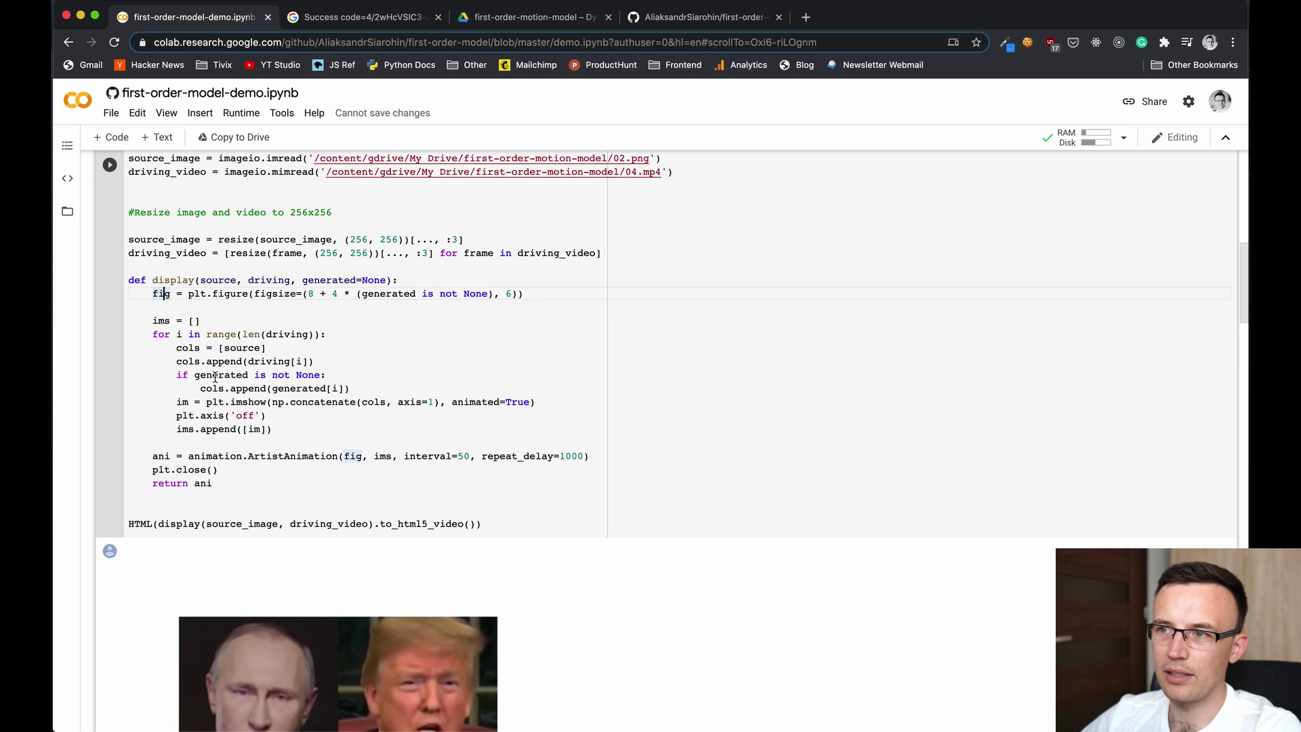
{"action": "scroll", "coordinate": [215, 378], "scroll_direction": "down", "scroll_amount": 2}
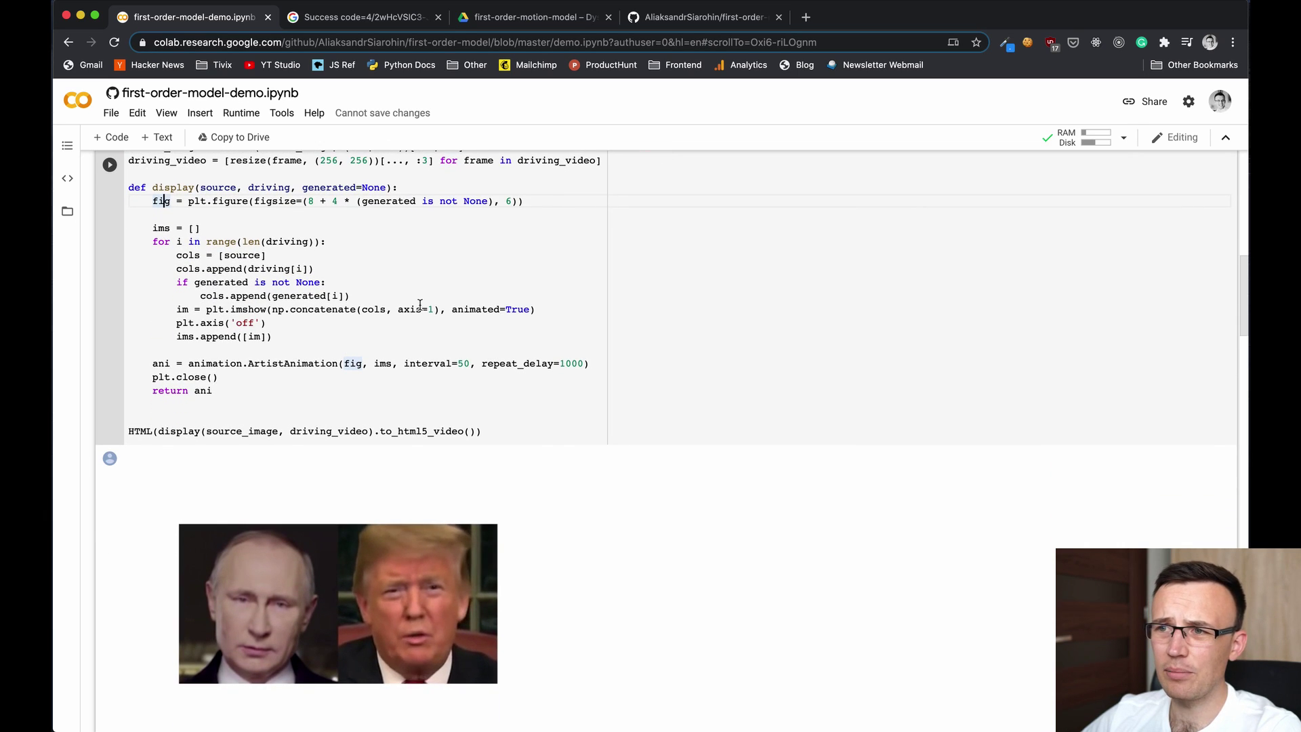
{"action": "left_click", "coordinate": [338, 187]}
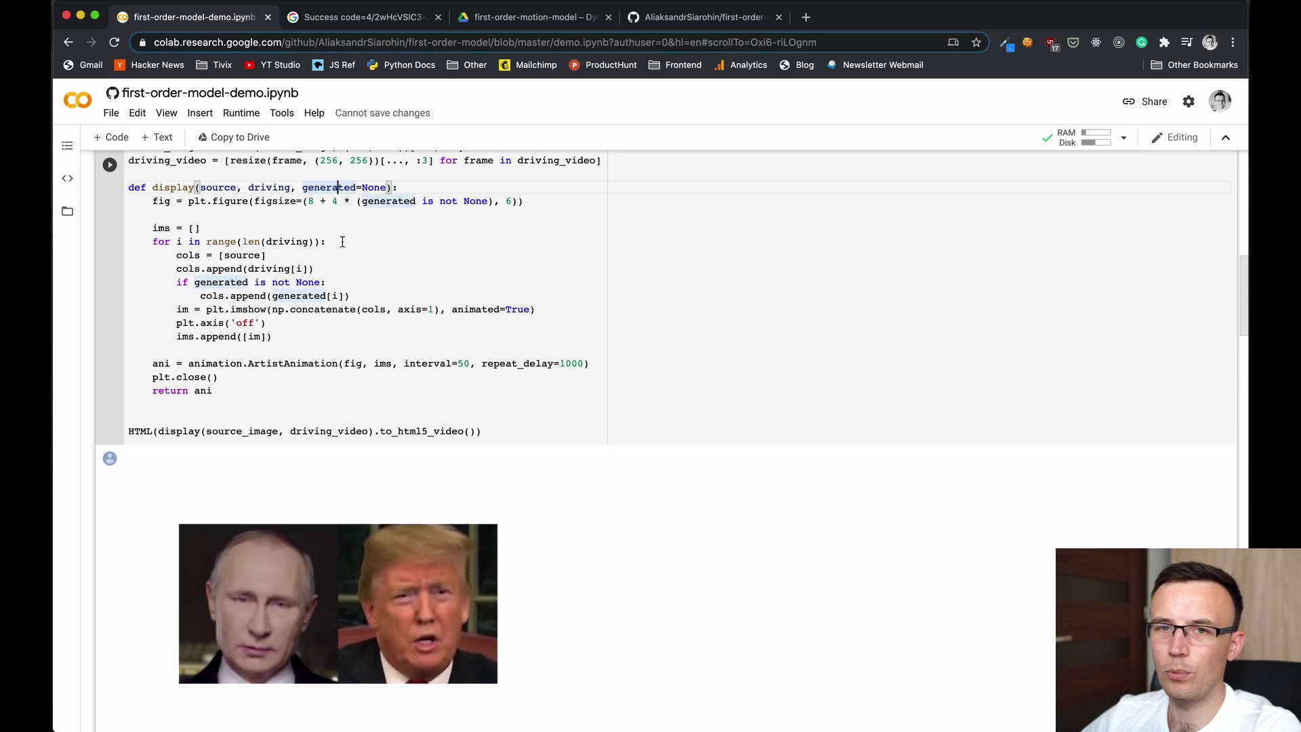
{"action": "left_click", "coordinate": [290, 243]}
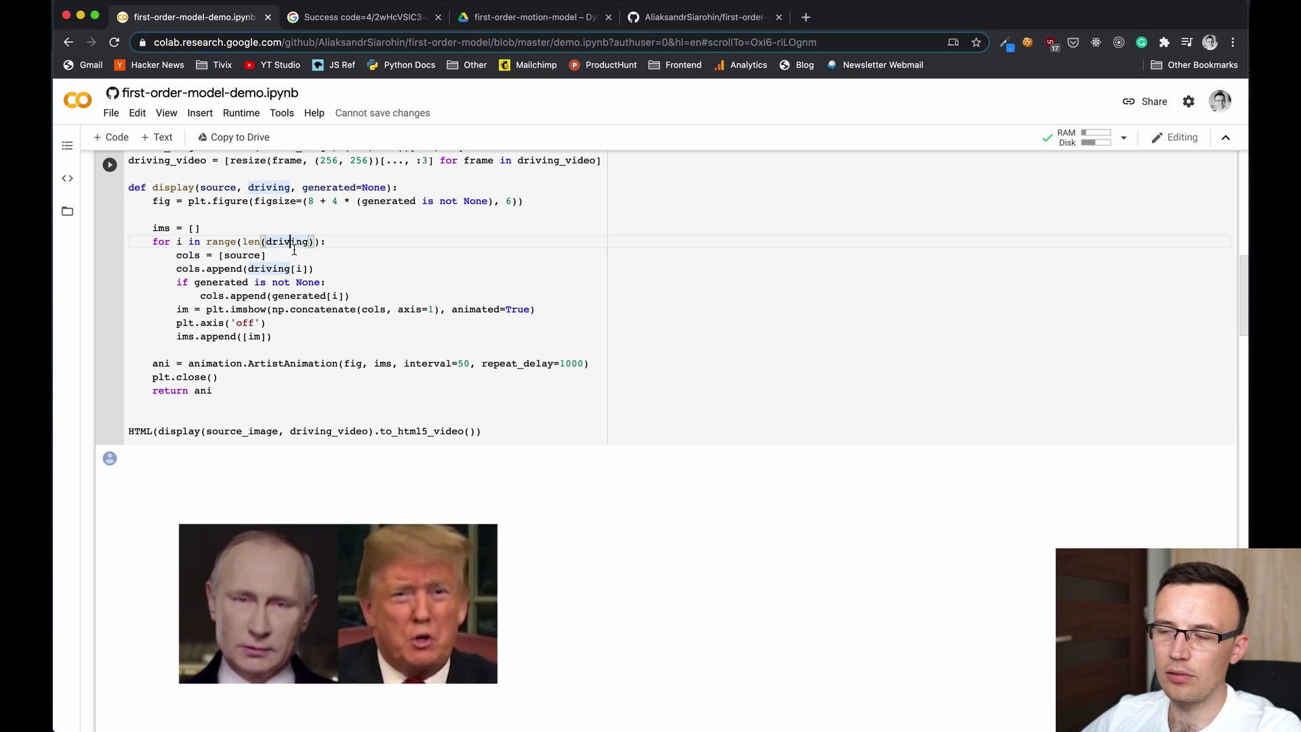
{"action": "left_click", "coordinate": [192, 256]}
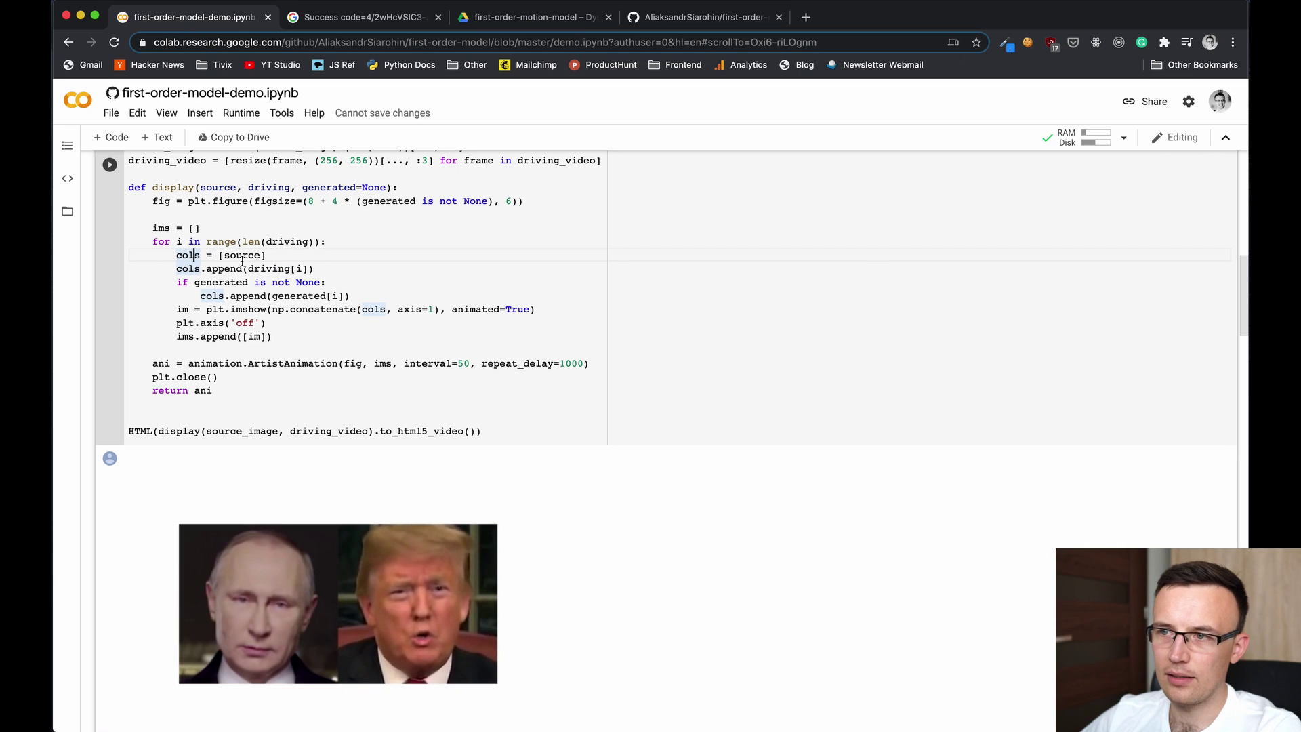
{"action": "left_click", "coordinate": [243, 256]}
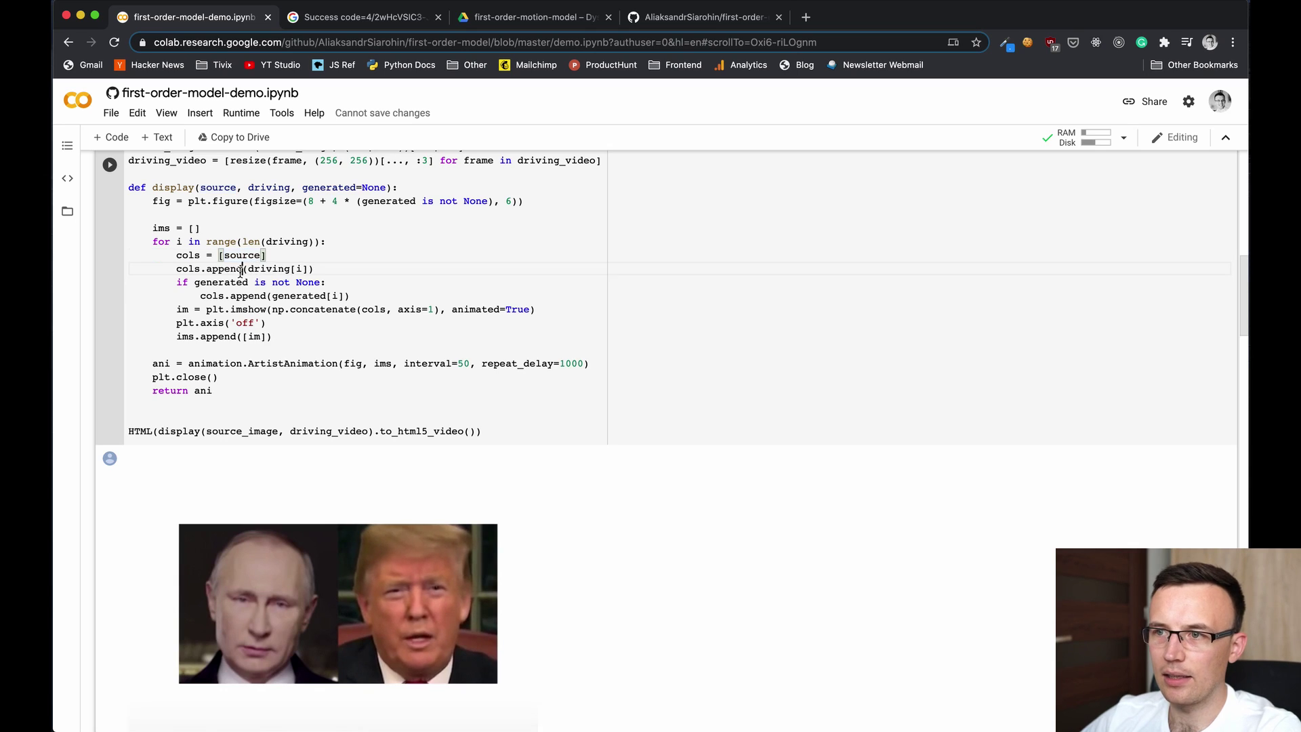
{"action": "left_click", "coordinate": [283, 270]}
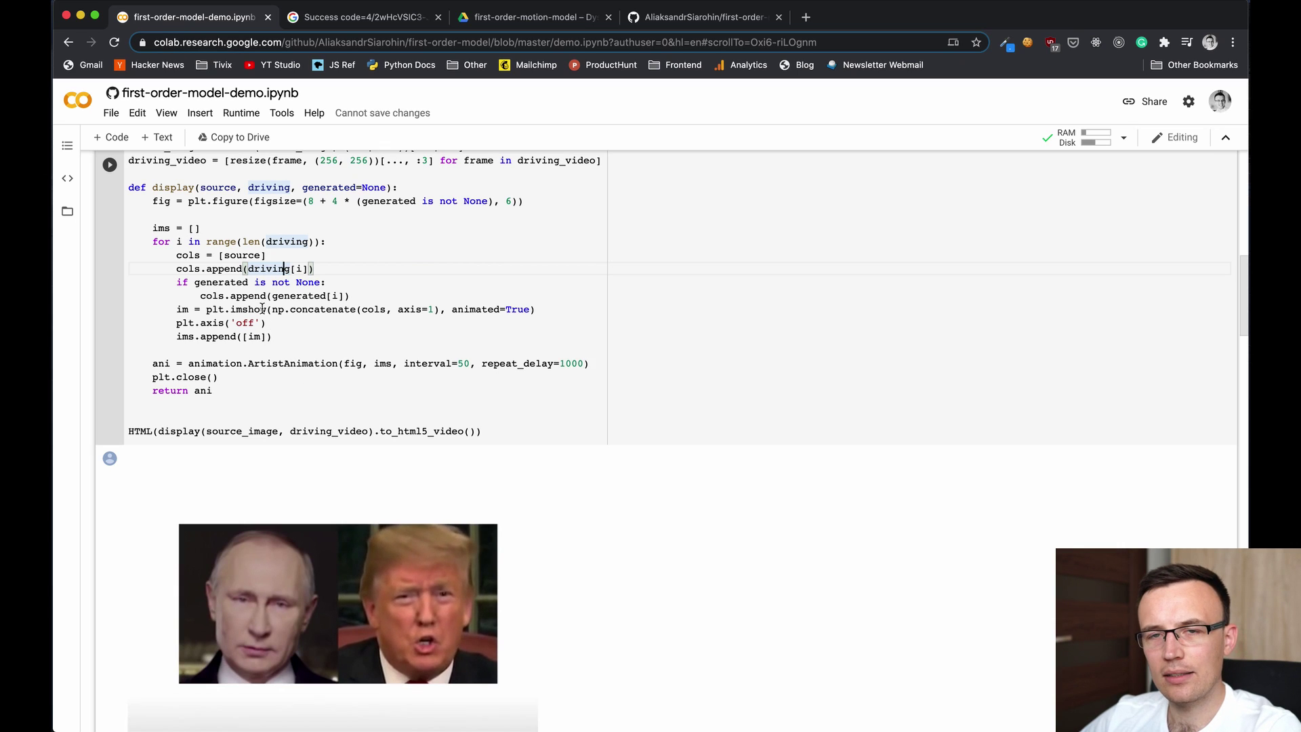
{"action": "left_click", "coordinate": [223, 282]}
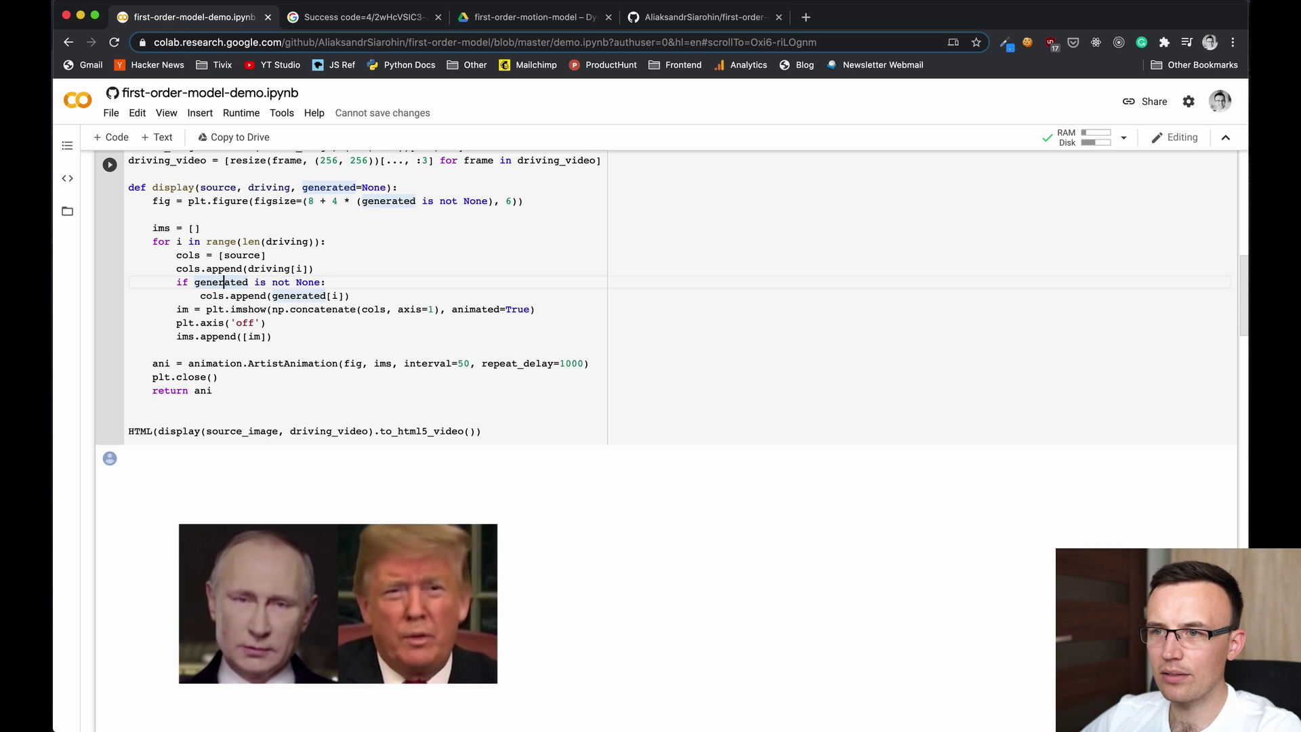
{"action": "scroll", "coordinate": [667, 442], "scroll_direction": "down", "scroll_amount": 3}
{"action": "scroll", "coordinate": [667, 441], "scroll_direction": "down", "scroll_amount": 3}
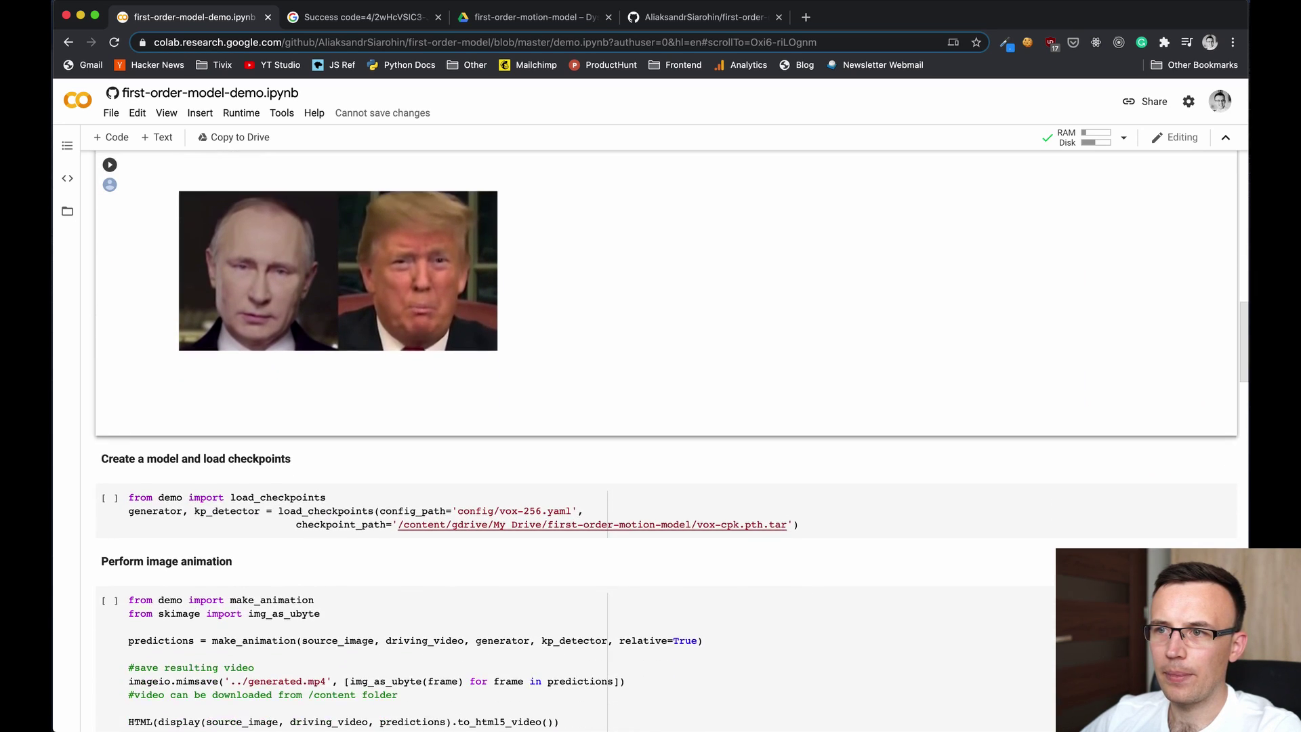
{"action": "scroll", "coordinate": [118, 308], "scroll_direction": "down", "scroll_amount": 2}
{"action": "scroll", "coordinate": [118, 307], "scroll_direction": "down", "scroll_amount": 3}
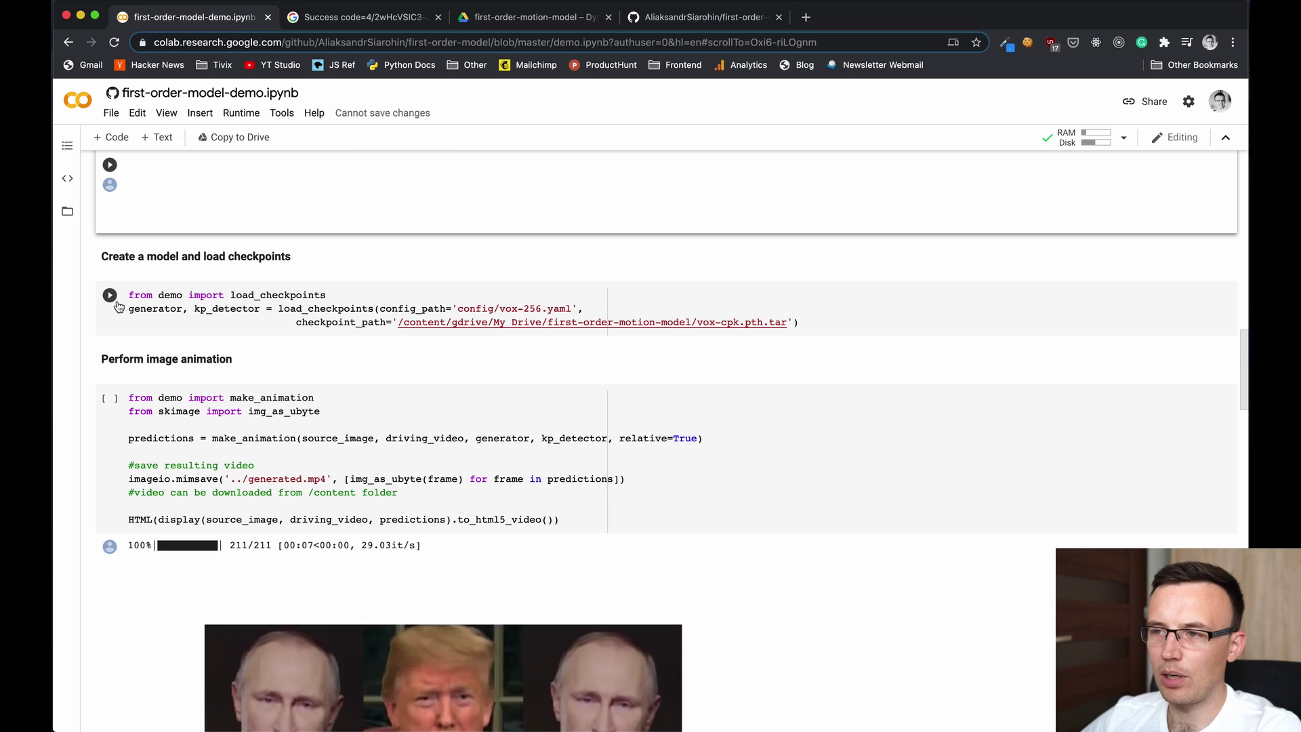
Step: Start the load_checkpoints cell and switch to the first-order-motion-model Drive folder
{"action": "left_click", "coordinate": [110, 295]}
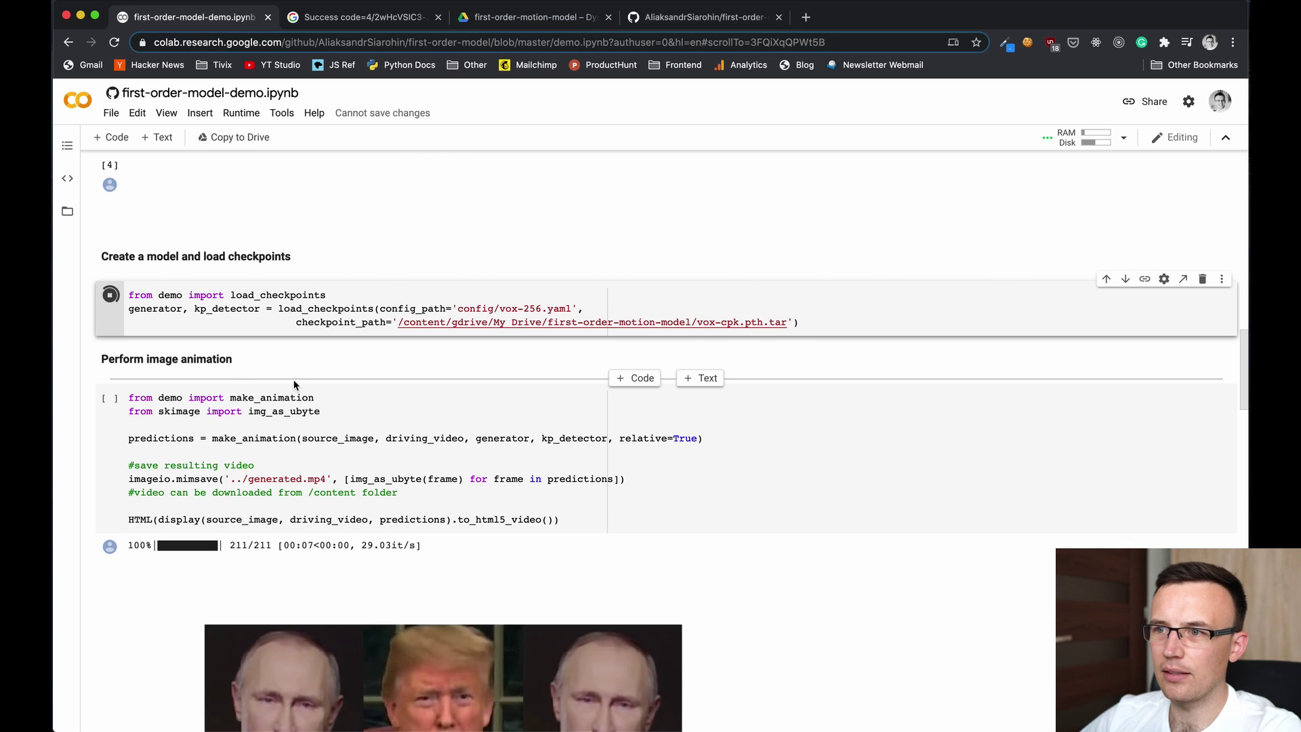
{"action": "left_click", "coordinate": [489, 17]}
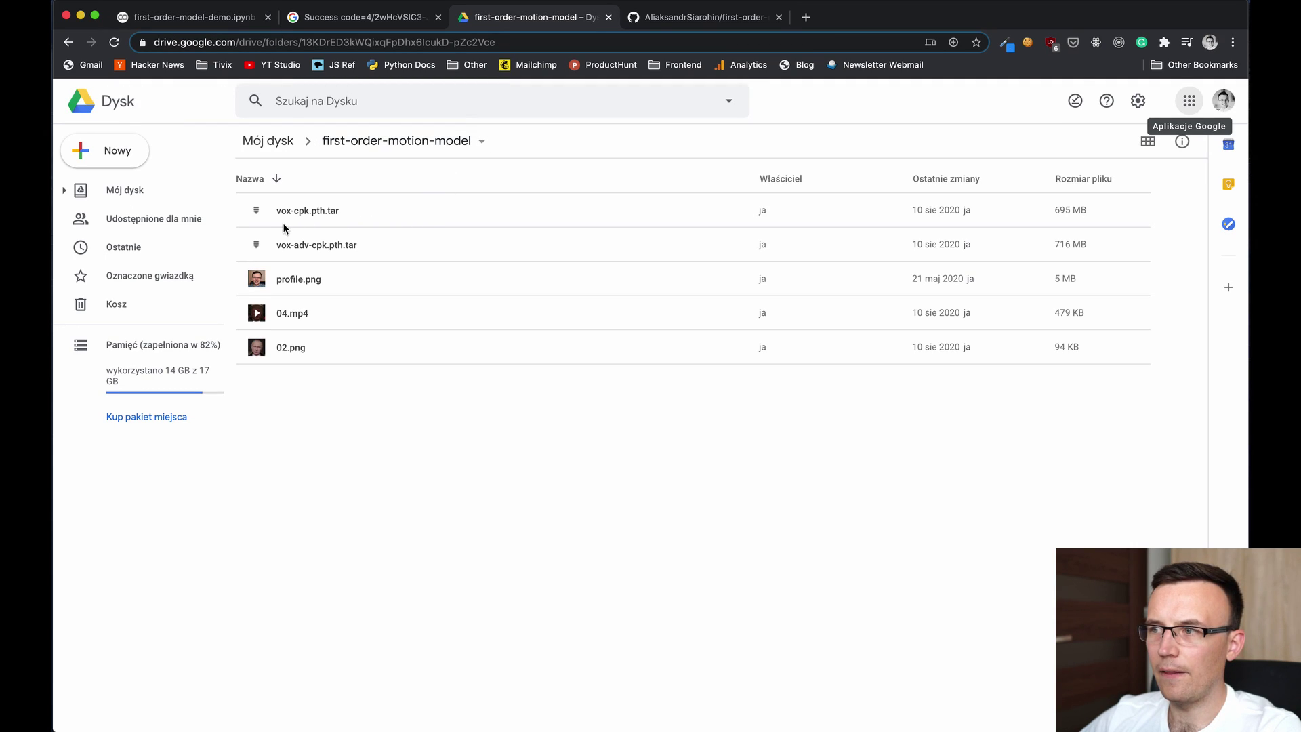
Step: Return to the first-order-model-demo.ipynb notebook after checking vox-cpk.pth.tar and the other files
{"action": "left_click", "coordinate": [177, 21]}
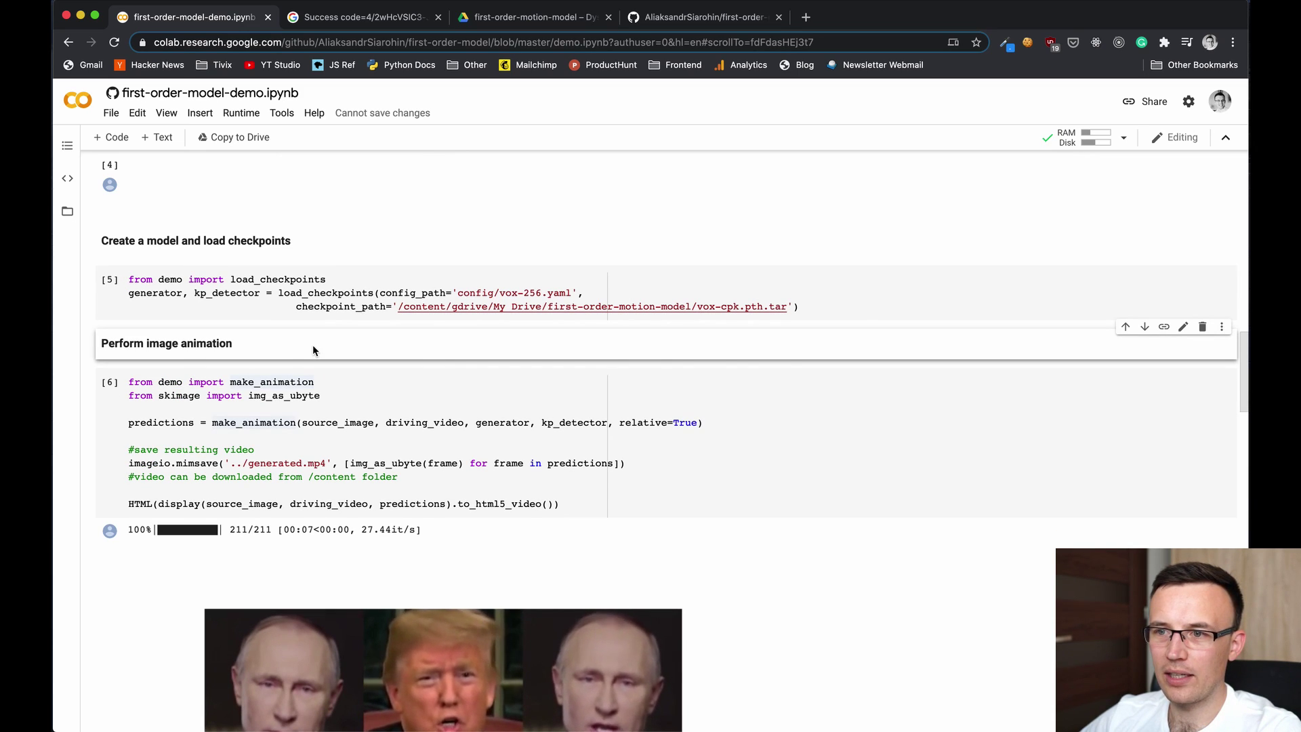
Step: Run the relative=True make_animation cell, pointing out source_image, driving_video, the demo import and video saving
{"action": "left_click", "coordinate": [109, 383]}
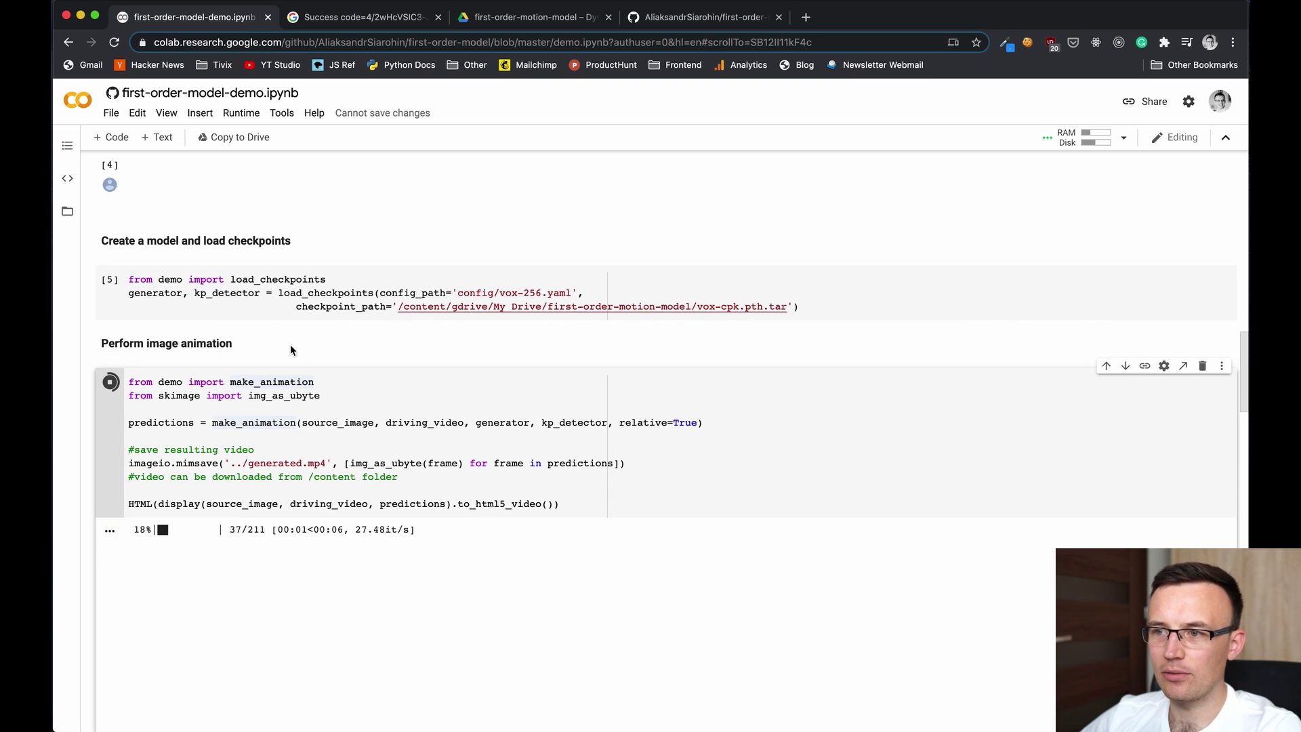
{"action": "left_click", "coordinate": [274, 422]}
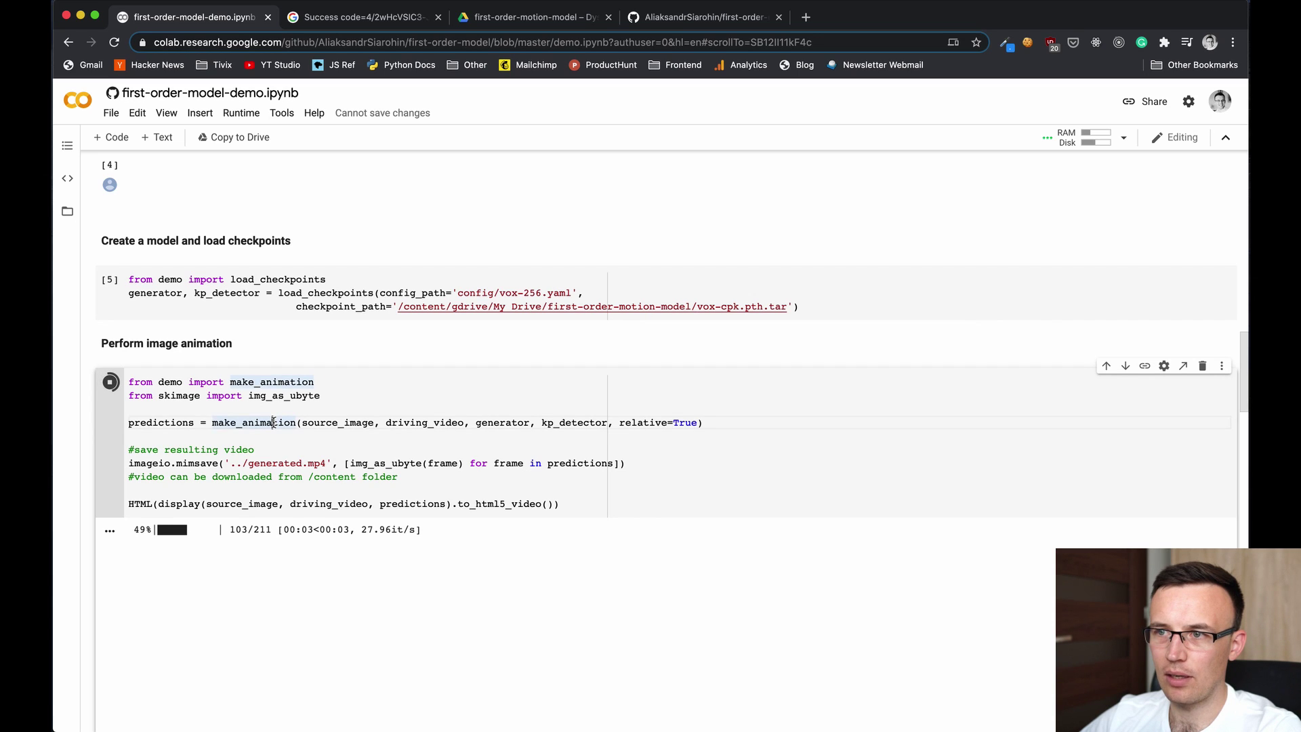
{"action": "left_click", "coordinate": [330, 422]}
{"action": "scroll", "coordinate": [330, 422], "scroll_direction": "up", "scroll_amount": 1}
{"action": "scroll", "coordinate": [330, 422], "scroll_direction": "up", "scroll_amount": 1}
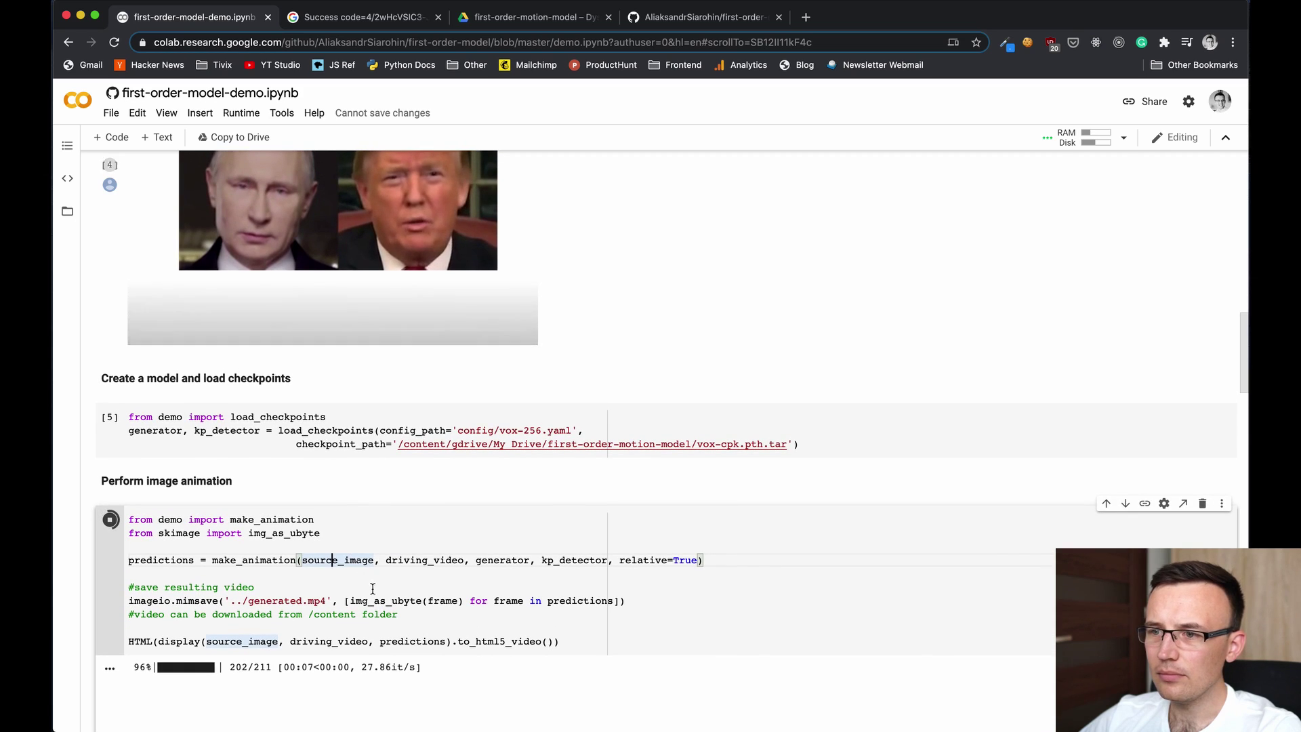
{"action": "left_click", "coordinate": [415, 561]}
{"action": "mouse_move", "coordinate": [386, 204]}
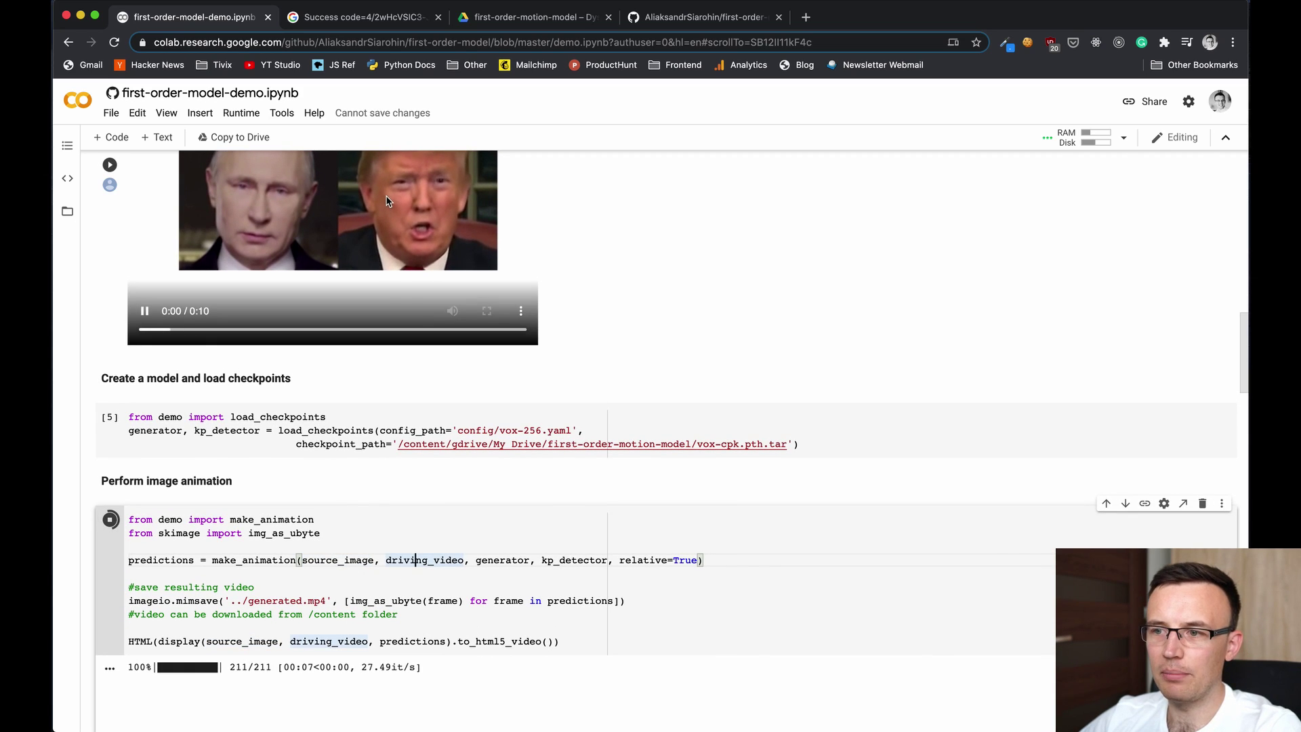
{"action": "scroll", "coordinate": [501, 537], "scroll_direction": "down", "scroll_amount": 1}
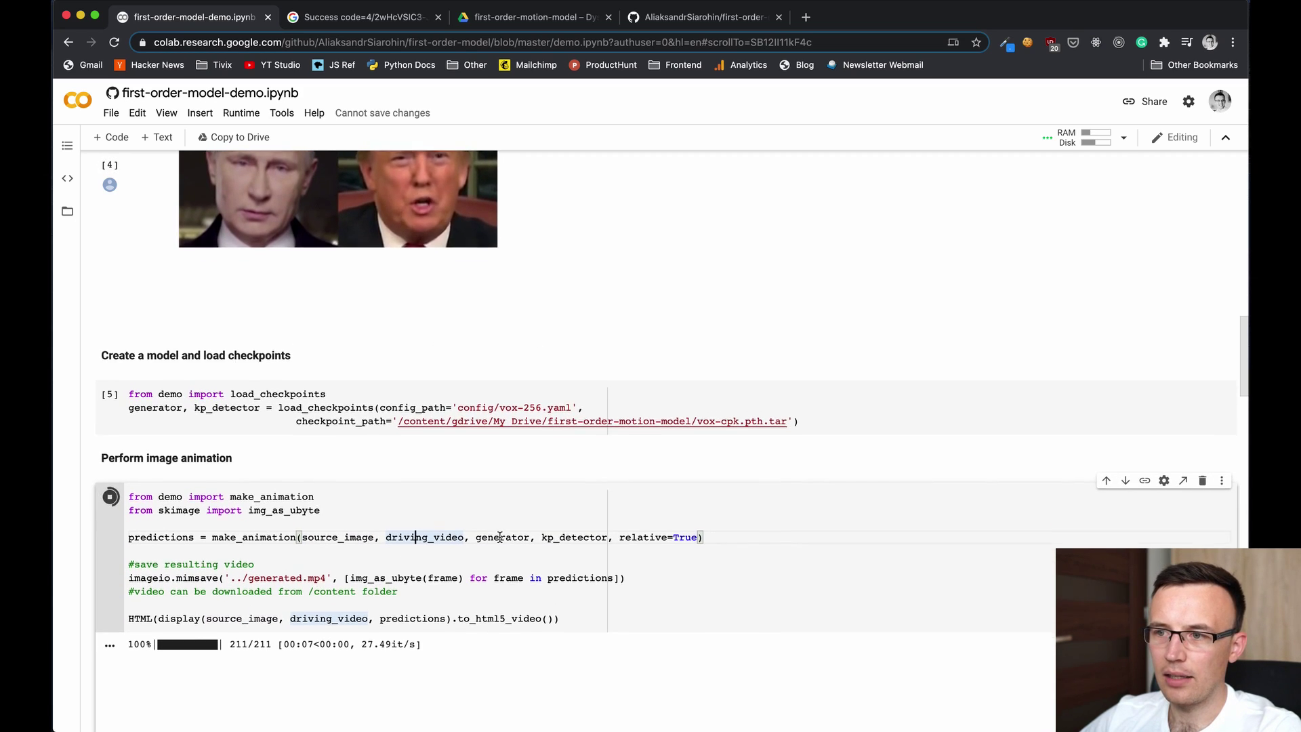
{"action": "scroll", "coordinate": [500, 537], "scroll_direction": "down", "scroll_amount": 2}
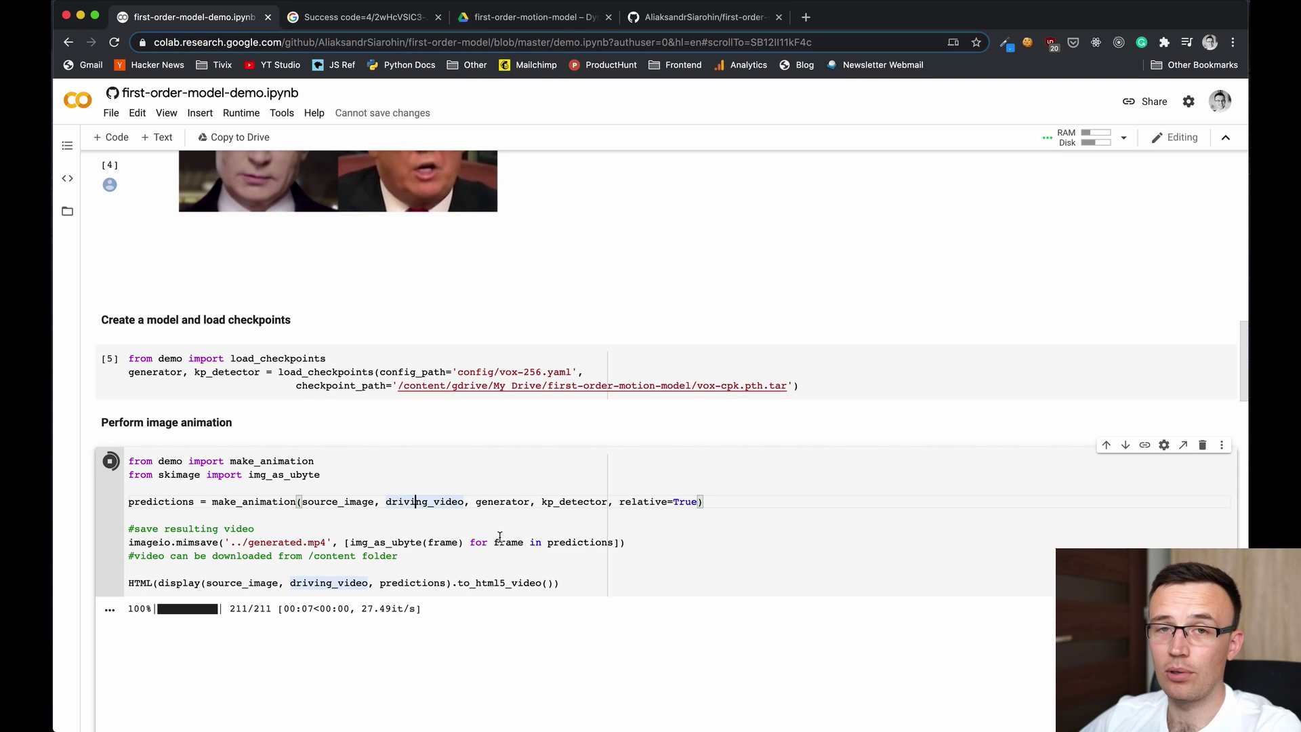
{"action": "left_click", "coordinate": [257, 501]}
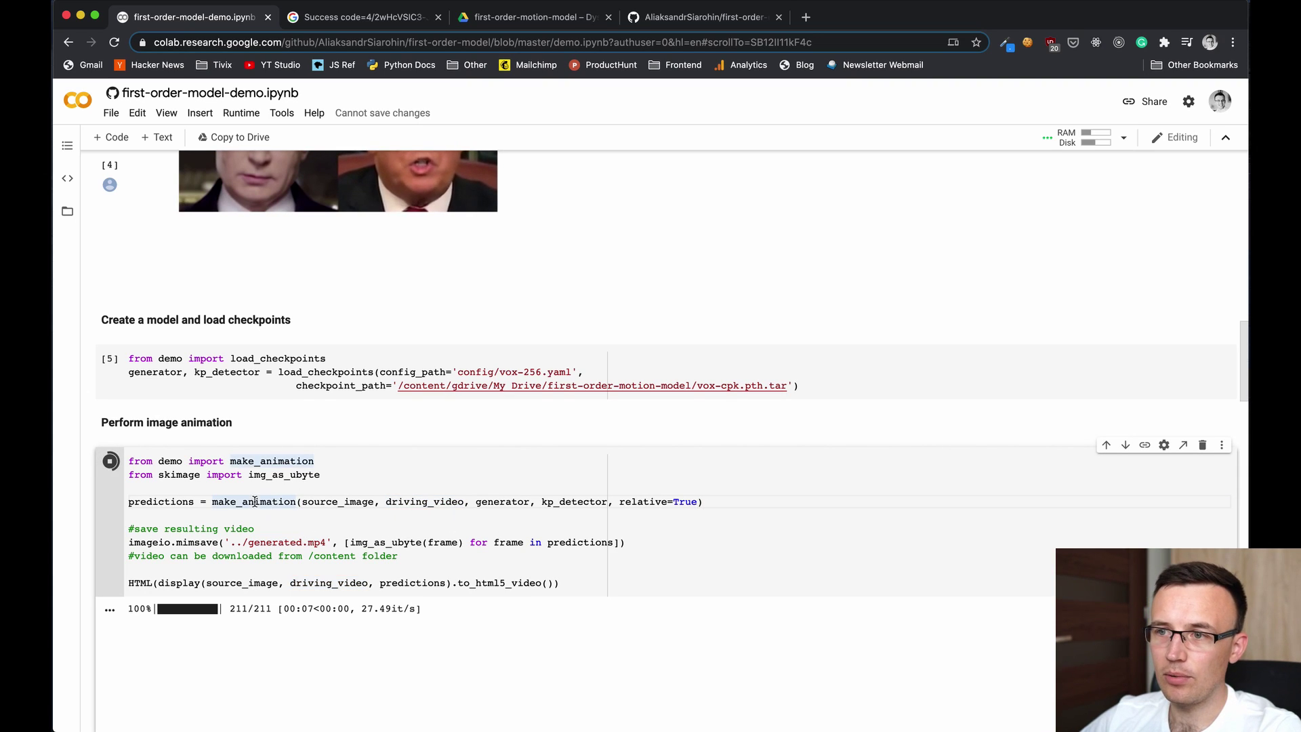
{"action": "left_click", "coordinate": [176, 463]}
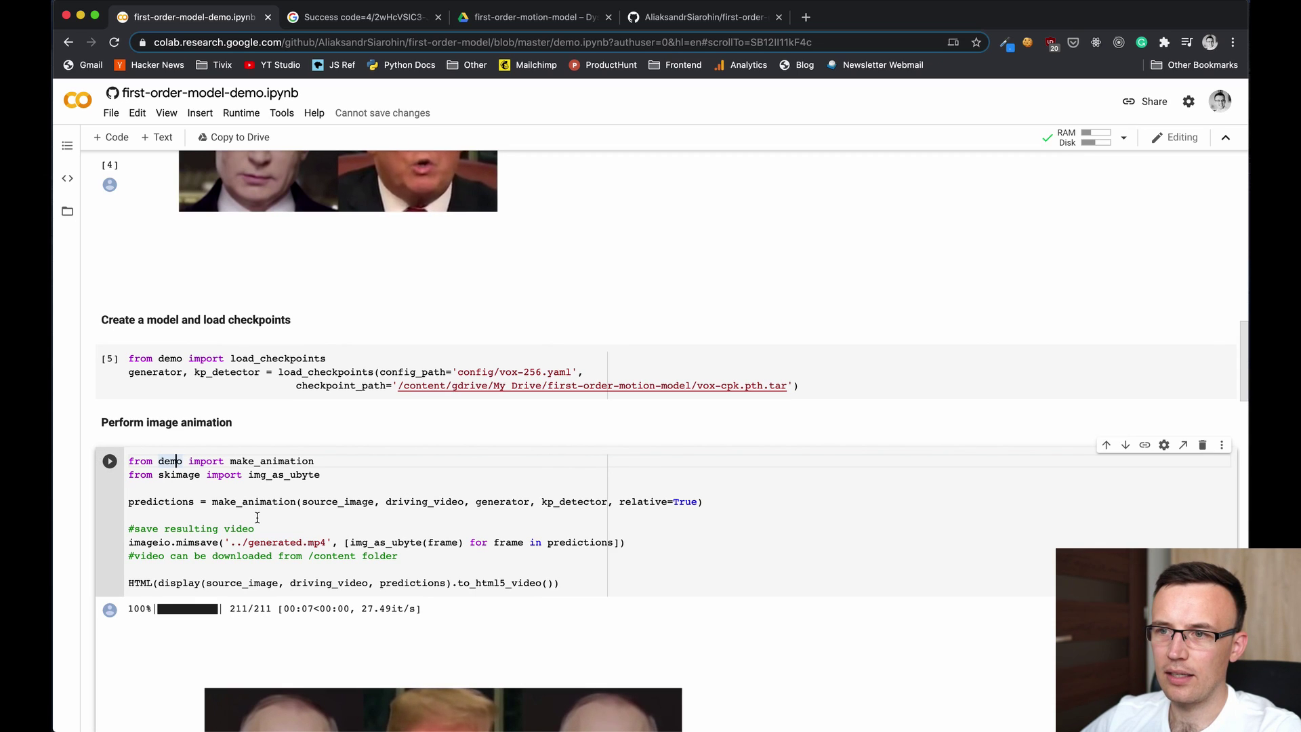
{"action": "scroll", "coordinate": [257, 520], "scroll_direction": "down", "scroll_amount": 3}
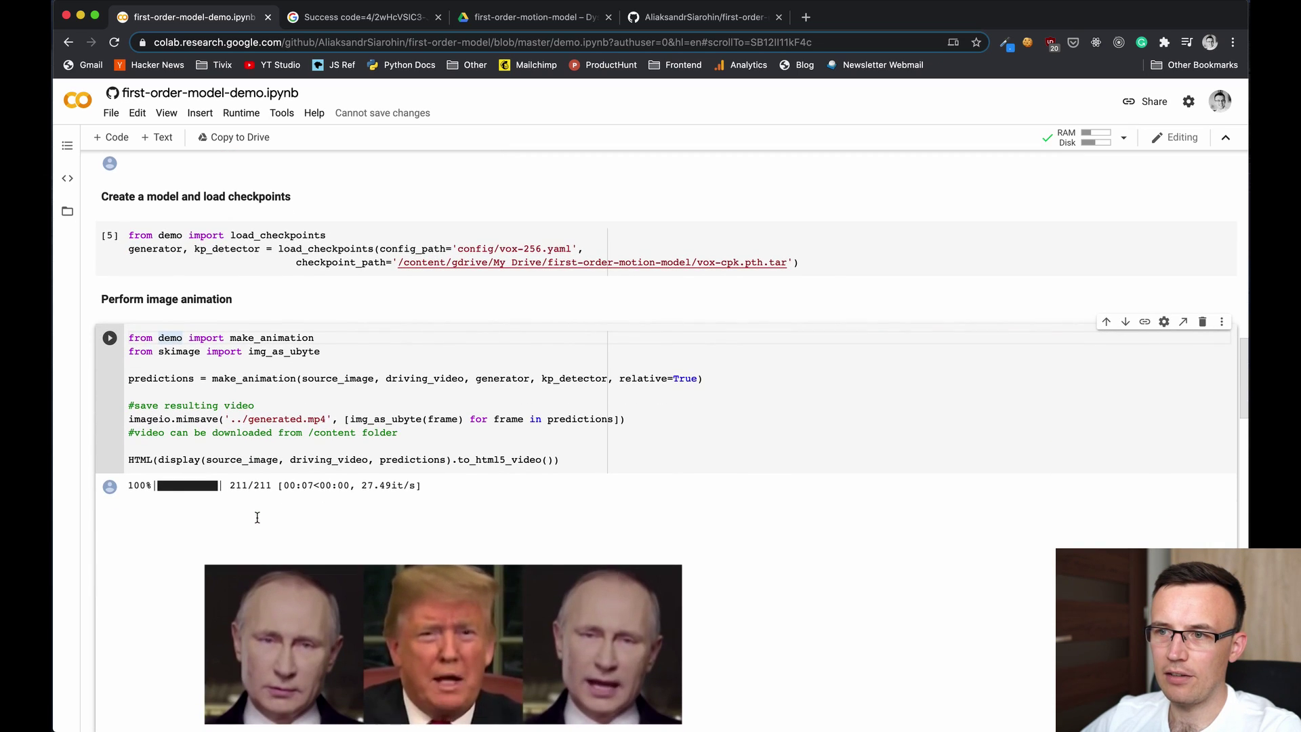
{"action": "left_click", "coordinate": [192, 418]}
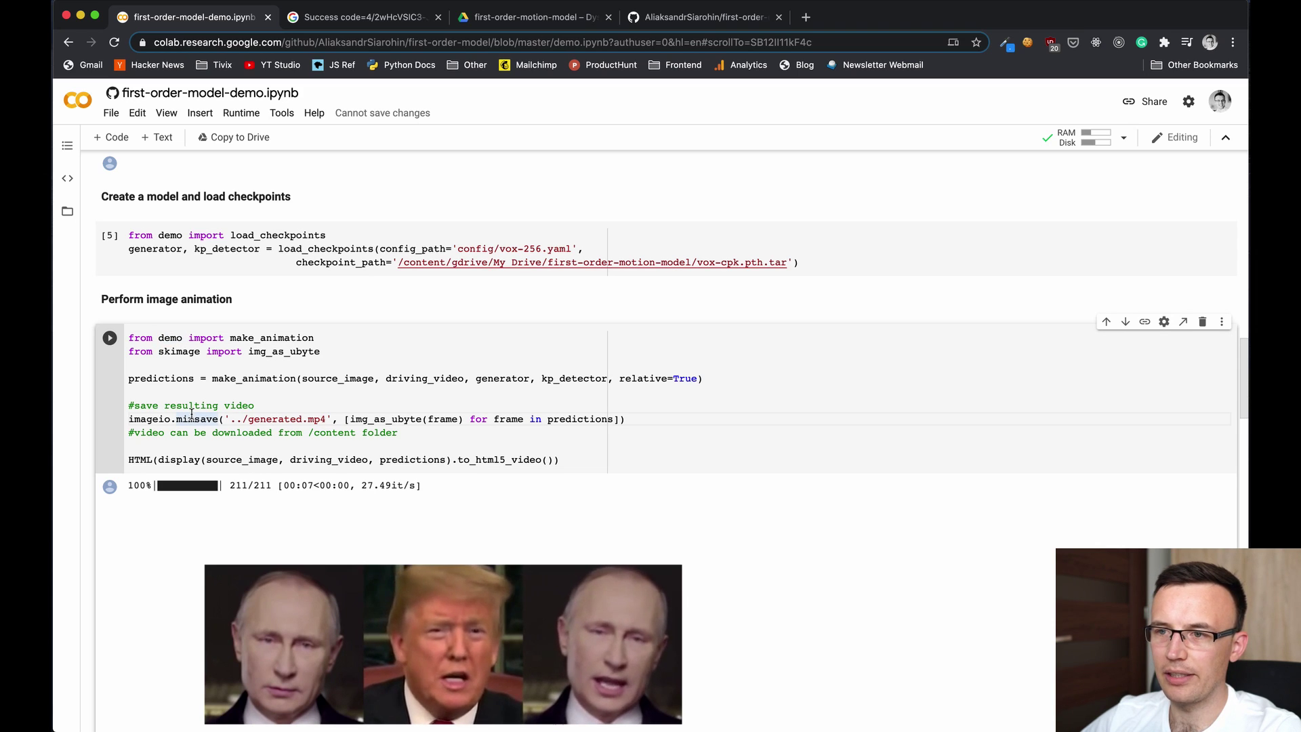
{"action": "scroll", "coordinate": [192, 415], "scroll_direction": "down", "scroll_amount": 2}
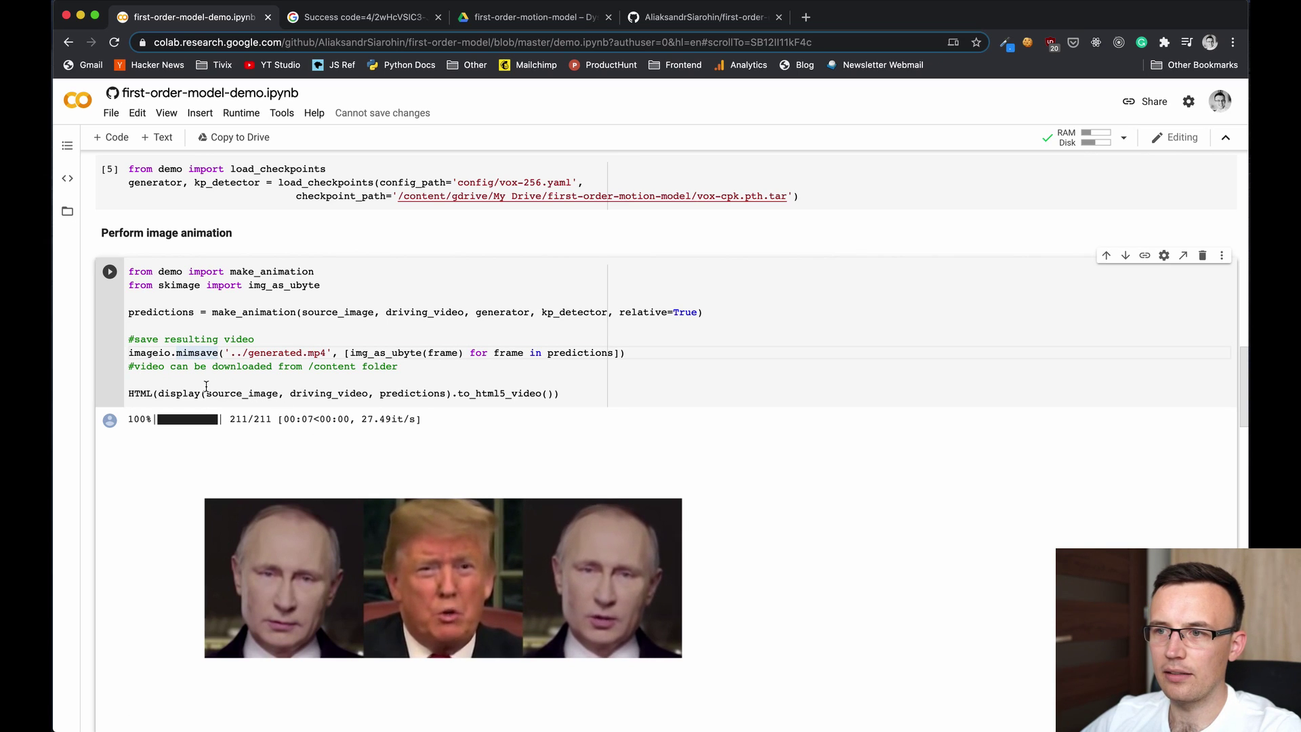
{"action": "scroll", "coordinate": [671, 435], "scroll_direction": "down", "scroll_amount": 1}
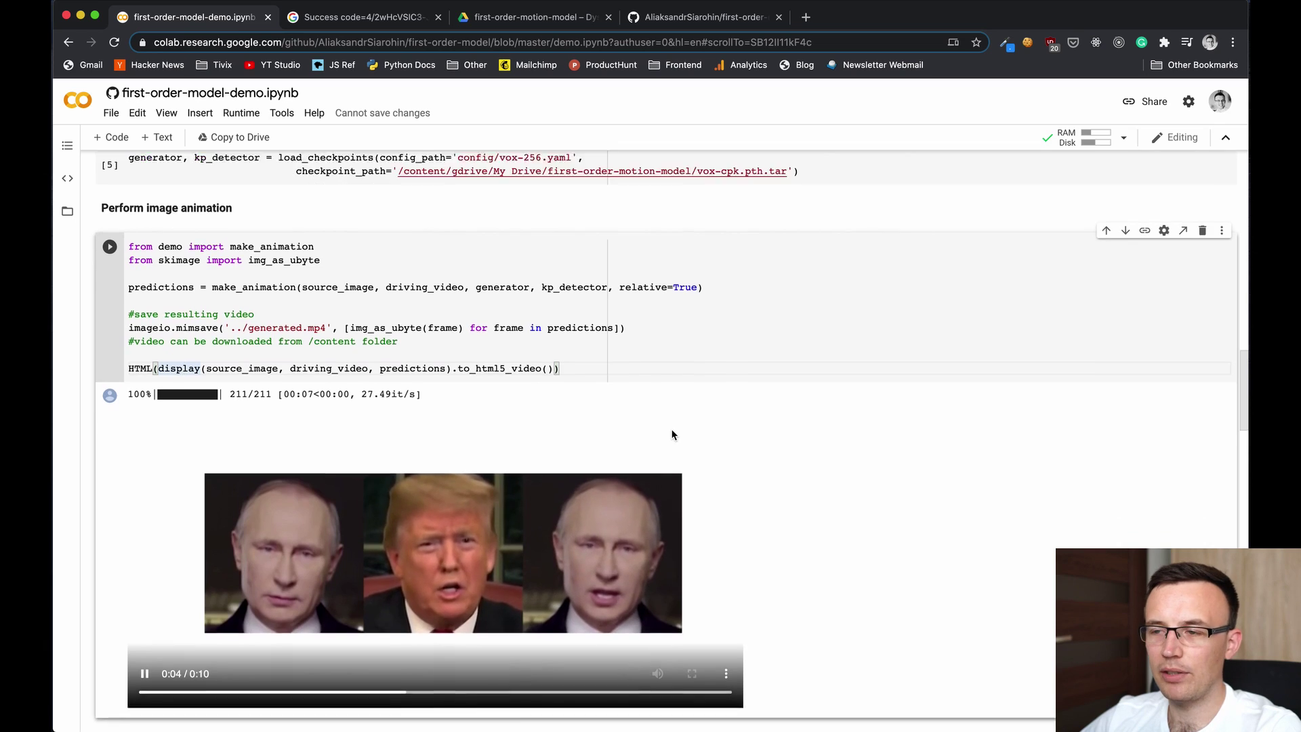
{"action": "scroll", "coordinate": [671, 435], "scroll_direction": "down", "scroll_amount": 3}
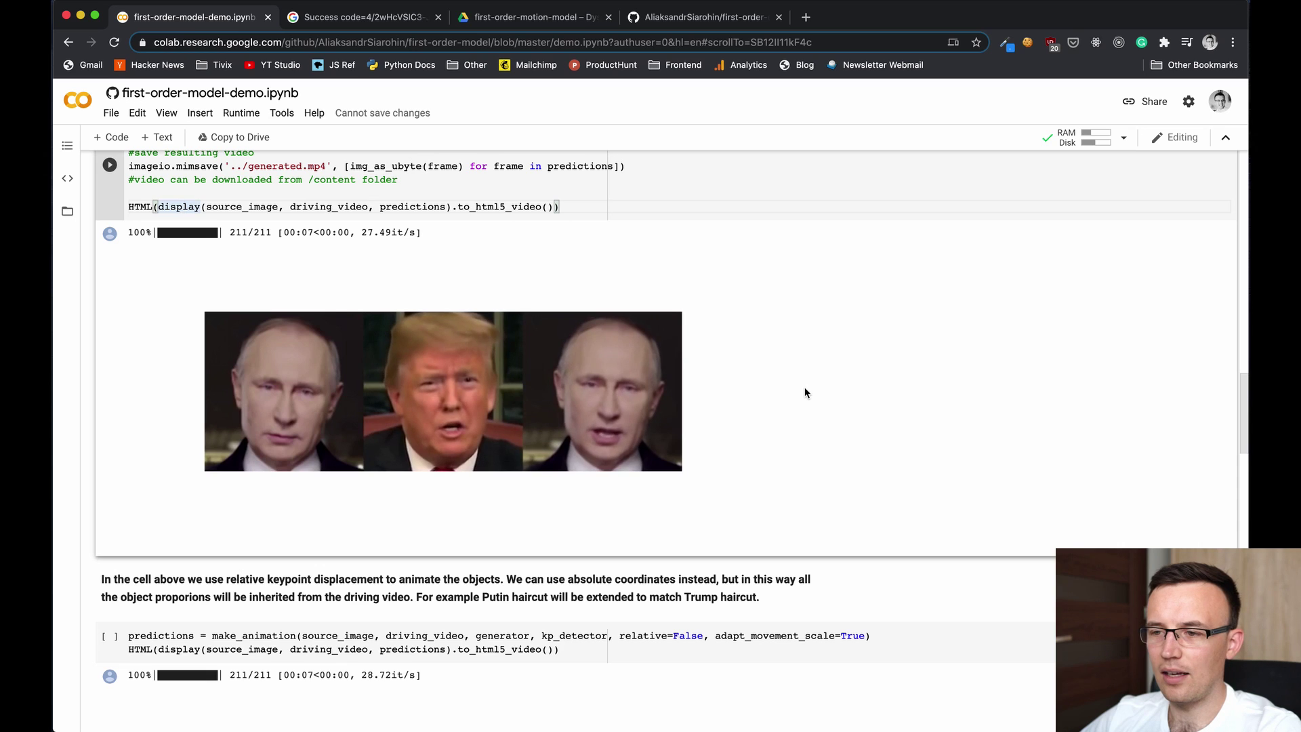
{"action": "scroll", "coordinate": [805, 393], "scroll_direction": "up", "scroll_amount": 1}
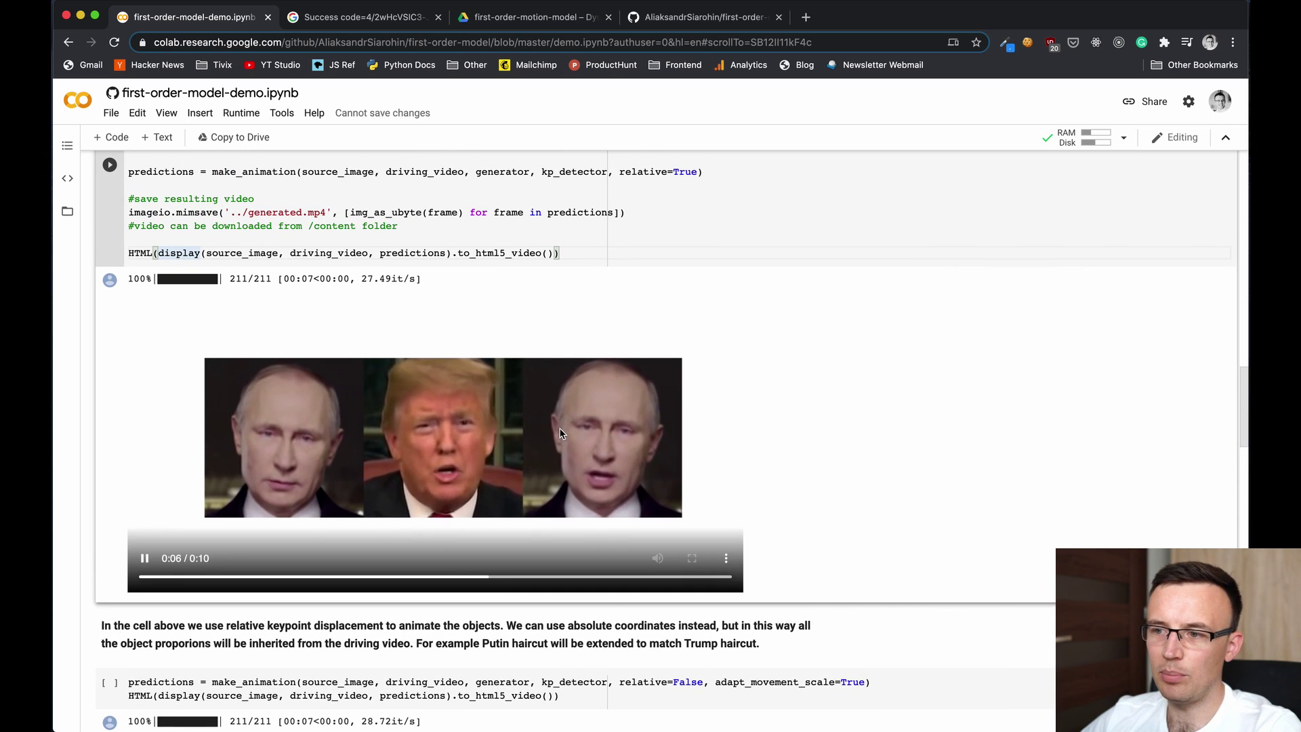
{"action": "scroll", "coordinate": [841, 463], "scroll_direction": "down", "scroll_amount": 1}
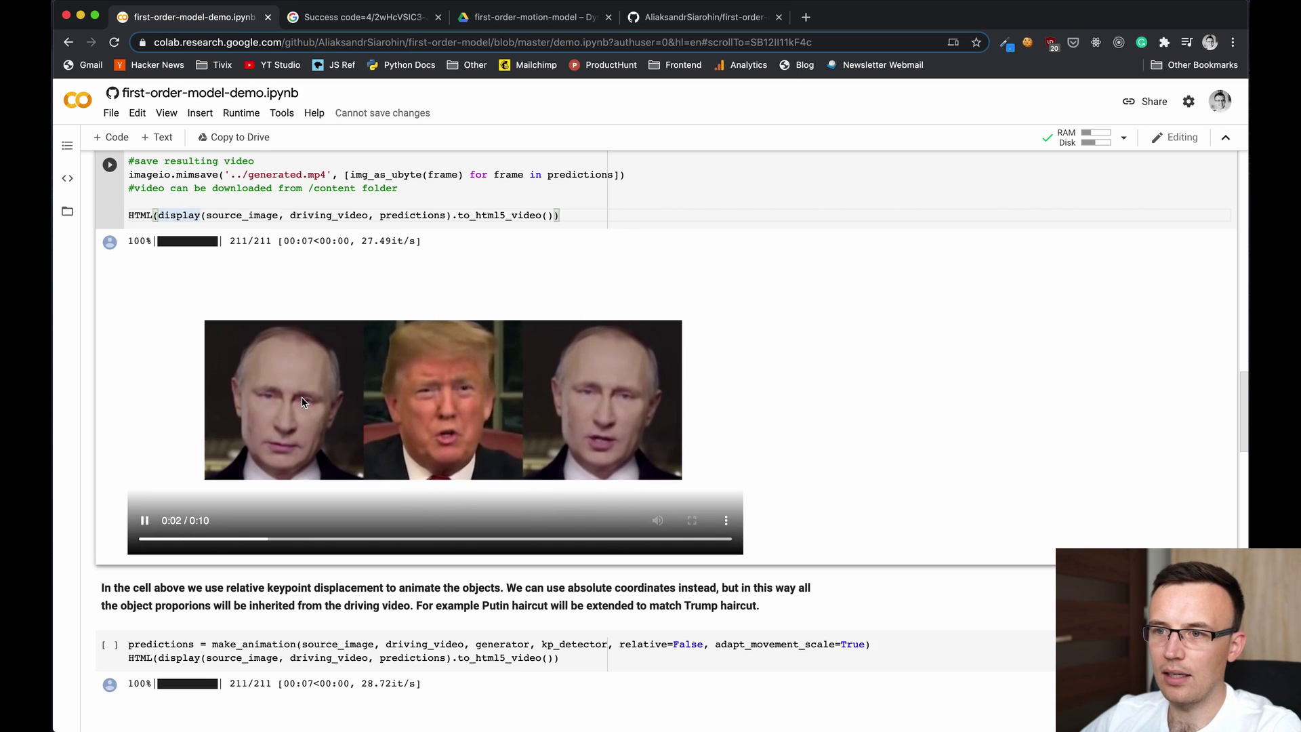
{"action": "scroll", "coordinate": [301, 397], "scroll_direction": "down", "scroll_amount": 3}
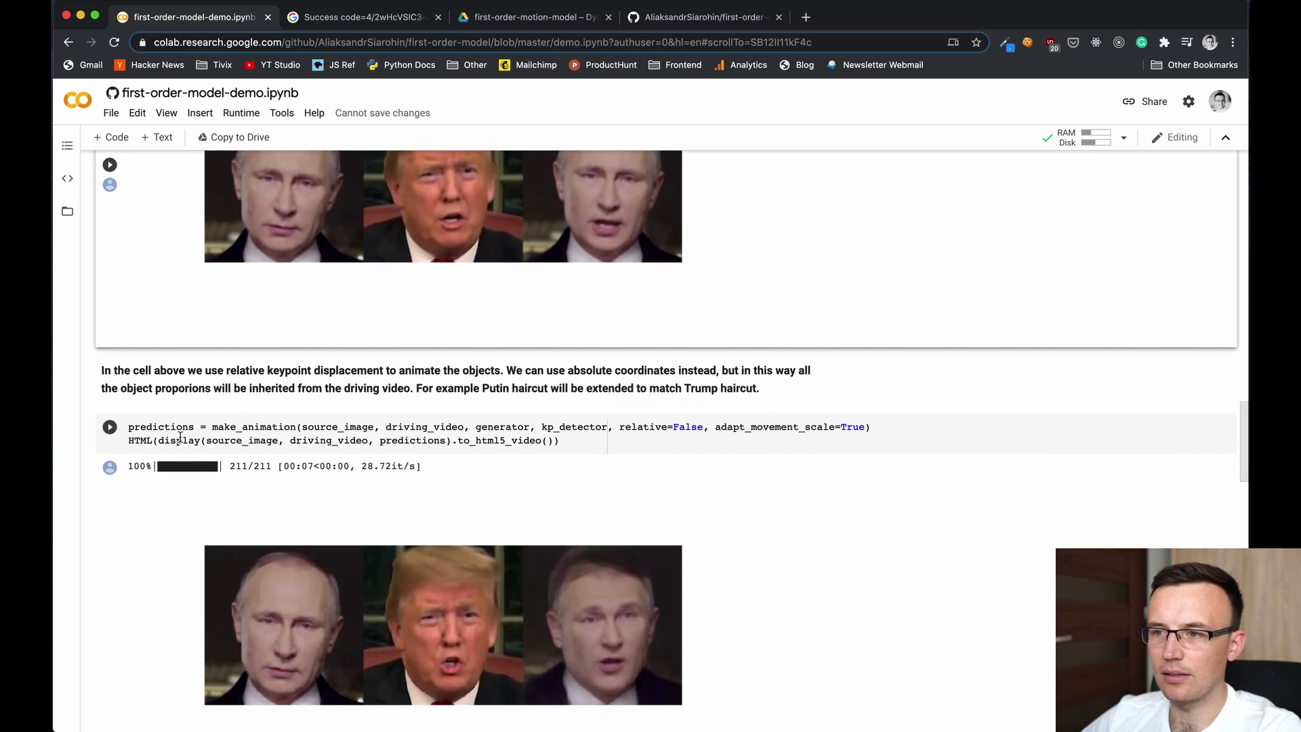
Step: Run the relative=False, adapt_movement_scale=True animation cell through 211/211 frames
{"action": "left_click", "coordinate": [110, 428]}
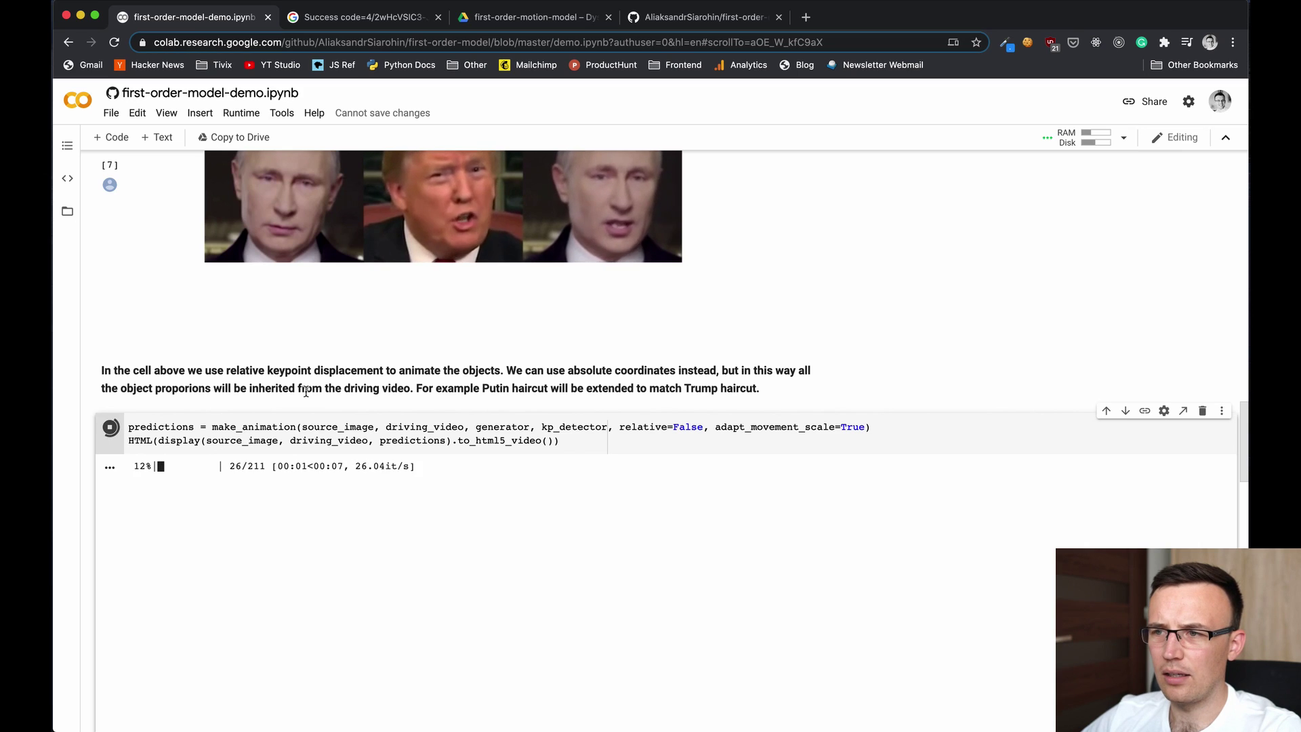
{"action": "scroll", "coordinate": [304, 392], "scroll_direction": "down", "scroll_amount": 1}
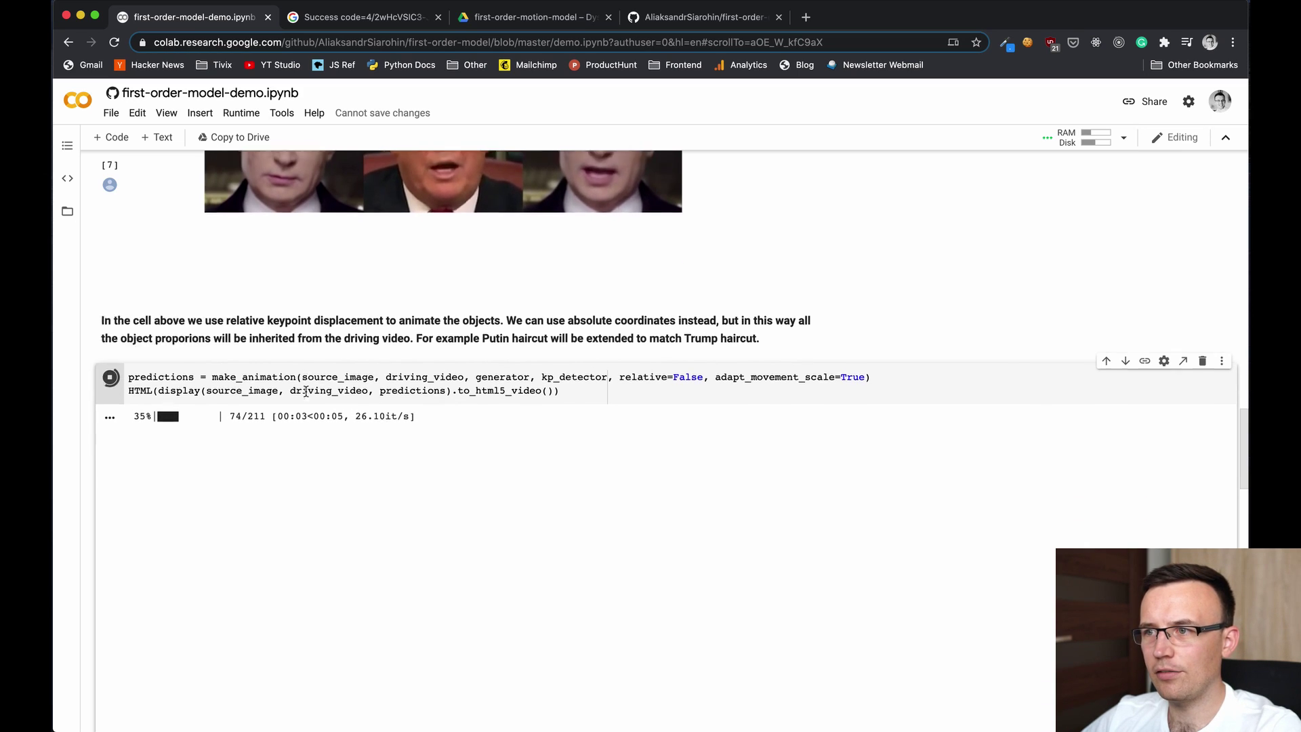
{"action": "scroll", "coordinate": [305, 391], "scroll_direction": "down", "scroll_amount": 2}
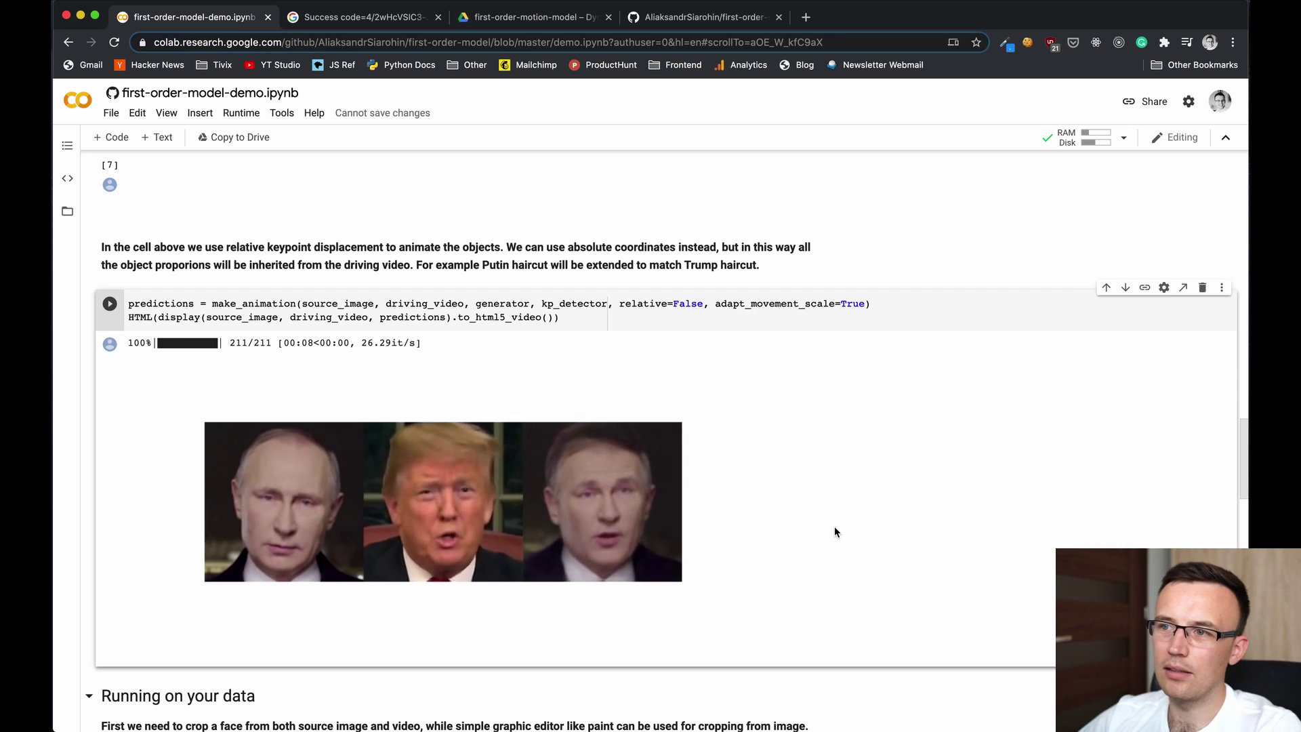
{"action": "scroll", "coordinate": [835, 531], "scroll_direction": "up", "scroll_amount": 3}
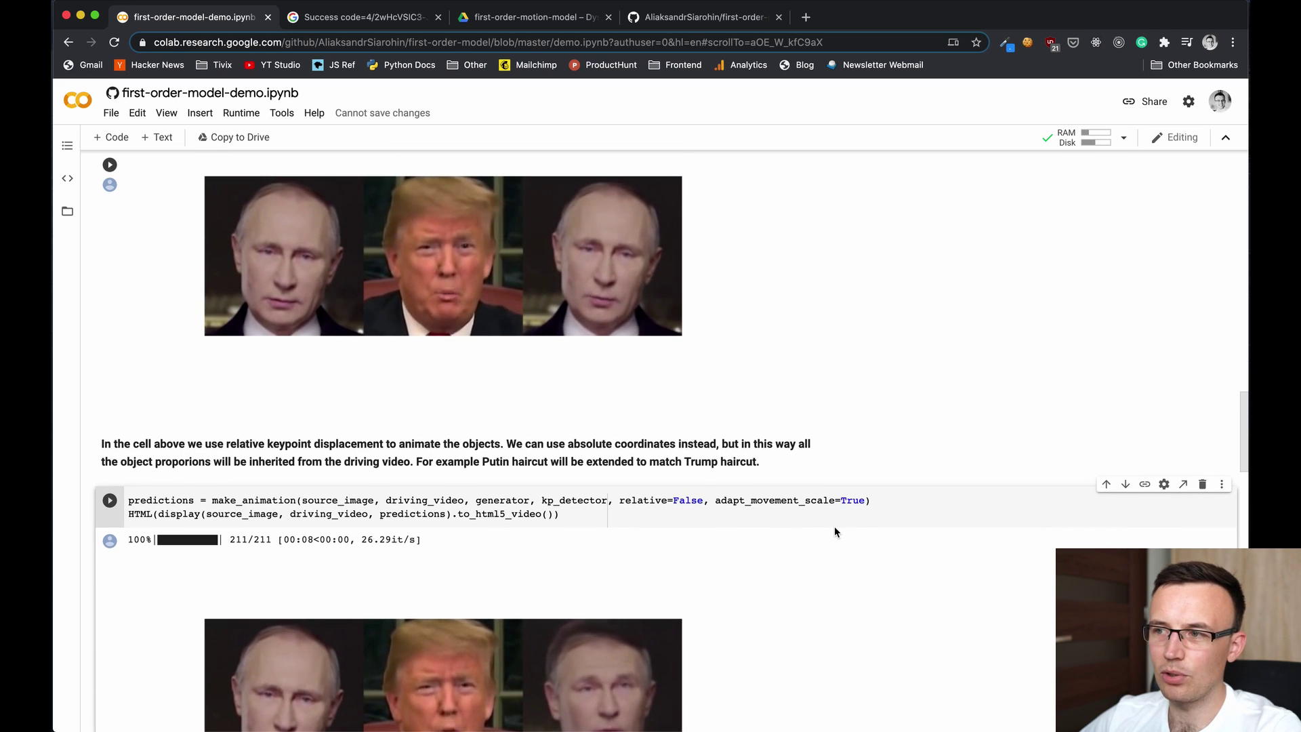
{"action": "scroll", "coordinate": [743, 376], "scroll_direction": "up", "scroll_amount": 2}
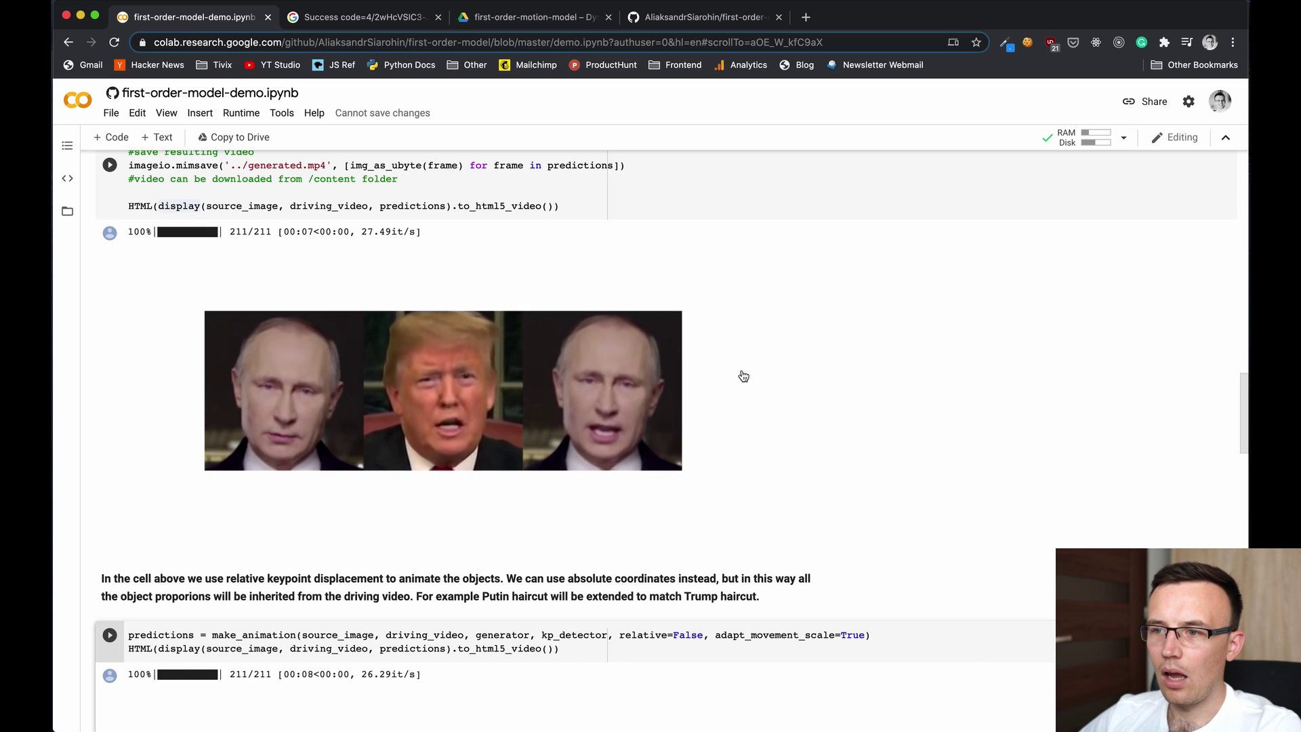
{"action": "scroll", "coordinate": [743, 377], "scroll_direction": "down", "scroll_amount": 3}
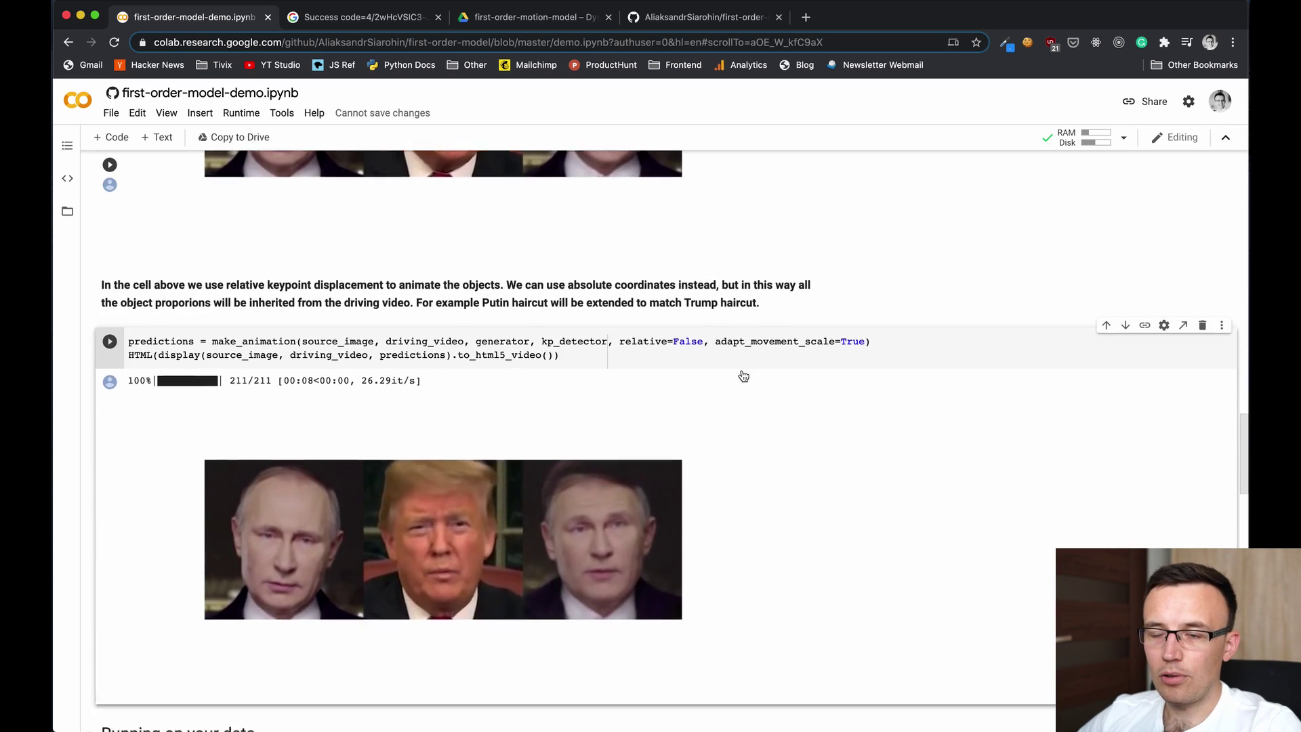
{"action": "scroll", "coordinate": [742, 376], "scroll_direction": "down", "scroll_amount": 1}
{"action": "scroll", "coordinate": [743, 376], "scroll_direction": "down", "scroll_amount": 2}
{"action": "scroll", "coordinate": [743, 376], "scroll_direction": "down", "scroll_amount": 1}
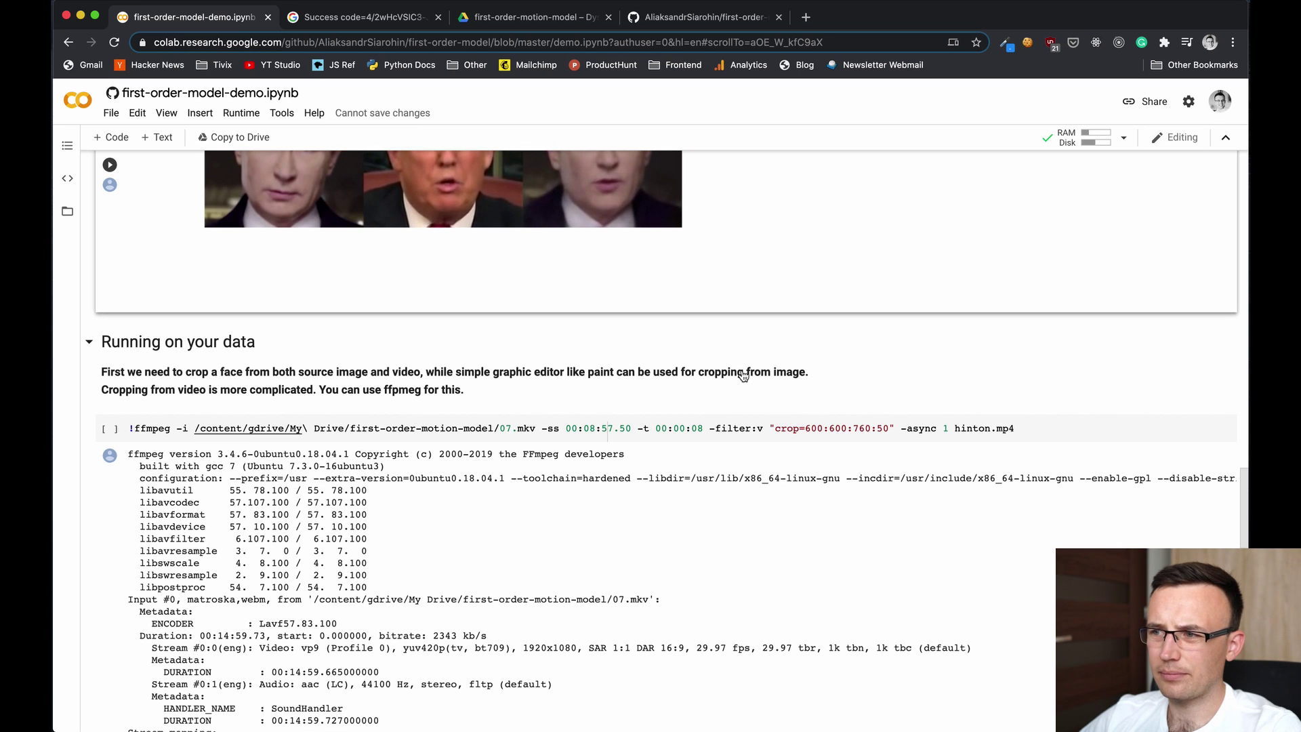
{"action": "scroll", "coordinate": [743, 377], "scroll_direction": "up", "scroll_amount": 2}
{"action": "scroll", "coordinate": [743, 377], "scroll_direction": "up", "scroll_amount": 1}
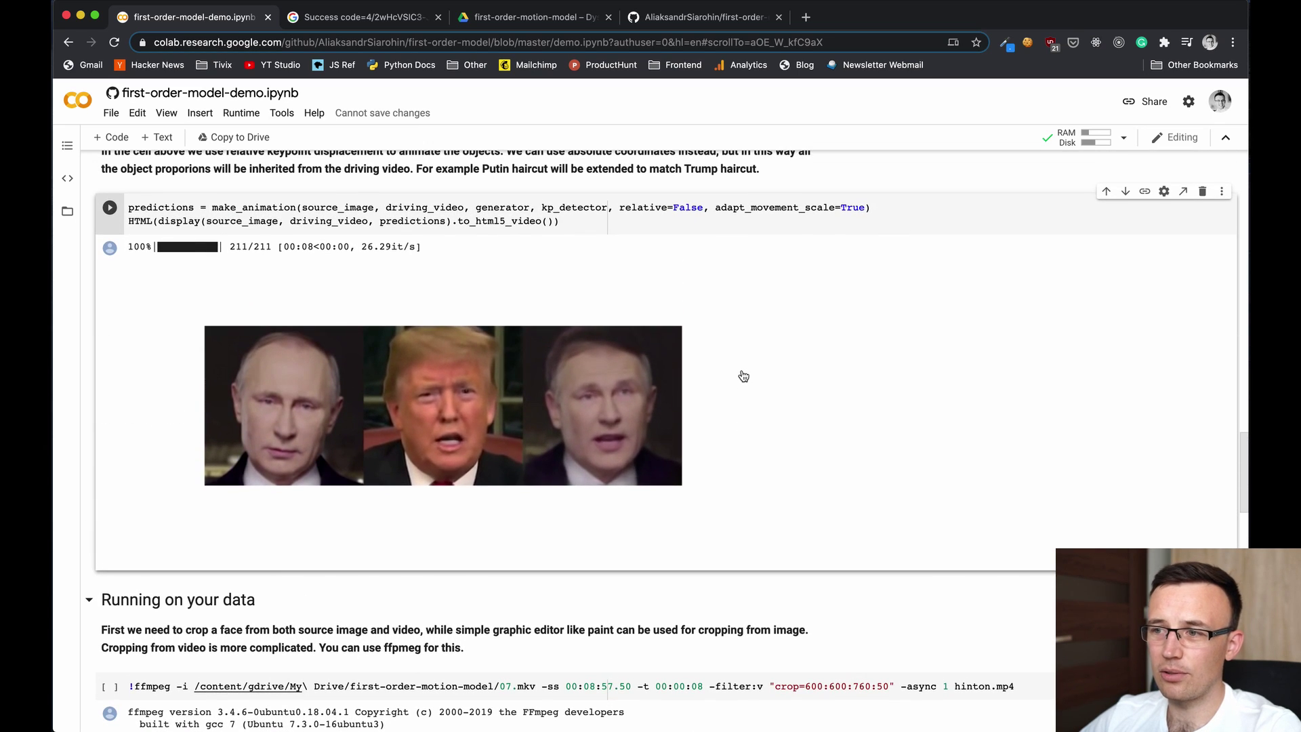
{"action": "scroll", "coordinate": [743, 376], "scroll_direction": "up", "scroll_amount": 1}
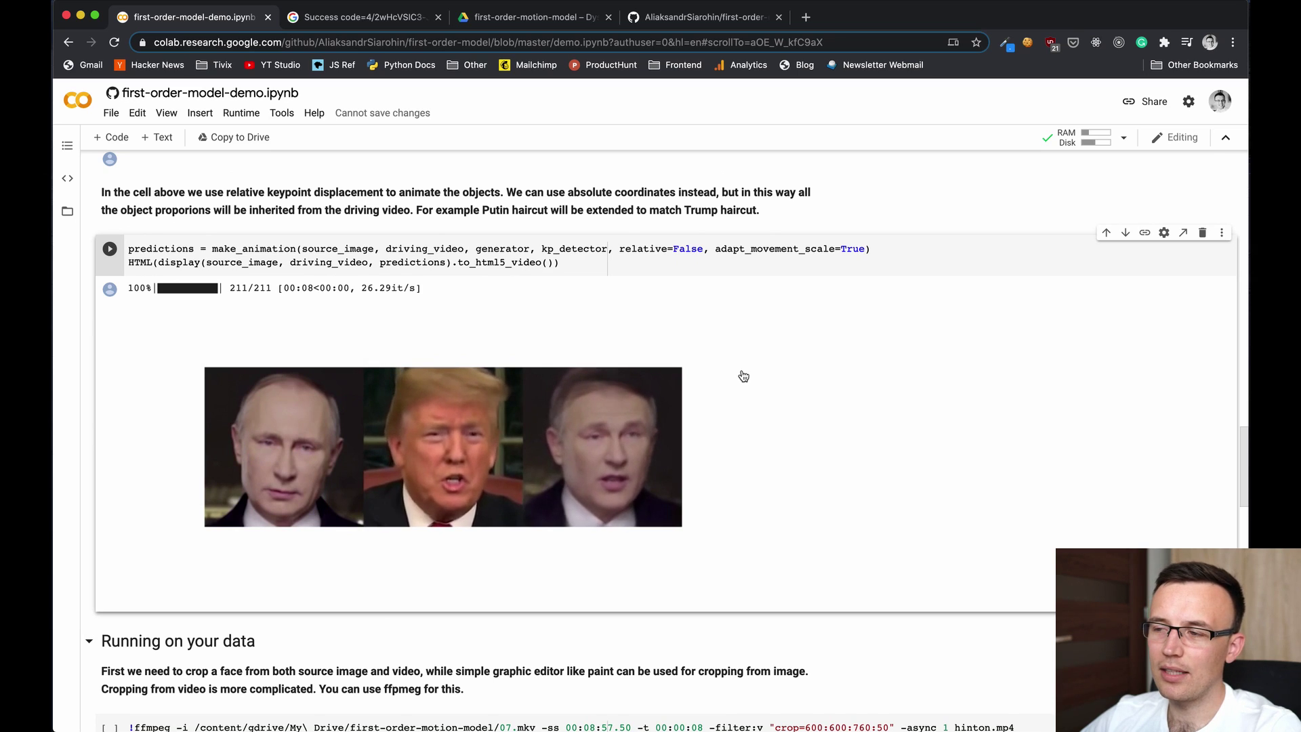
{"action": "scroll", "coordinate": [744, 376], "scroll_direction": "down", "scroll_amount": 1}
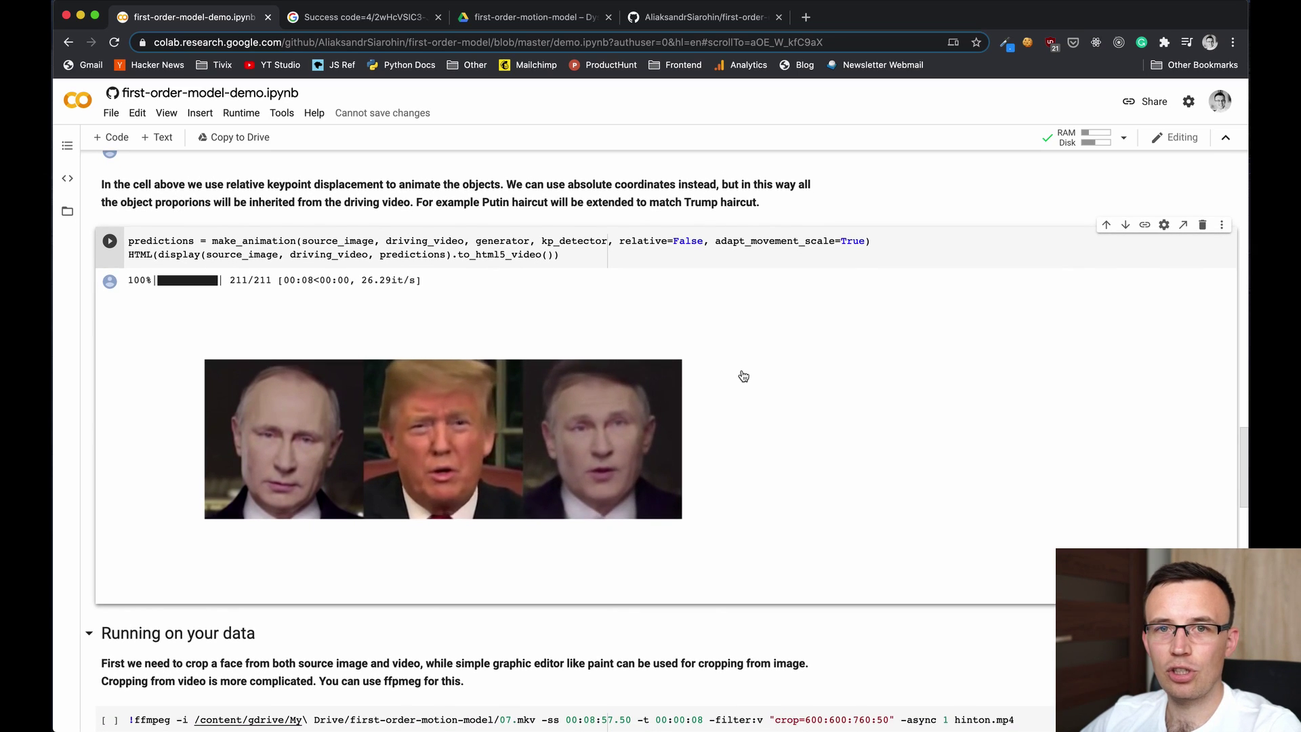